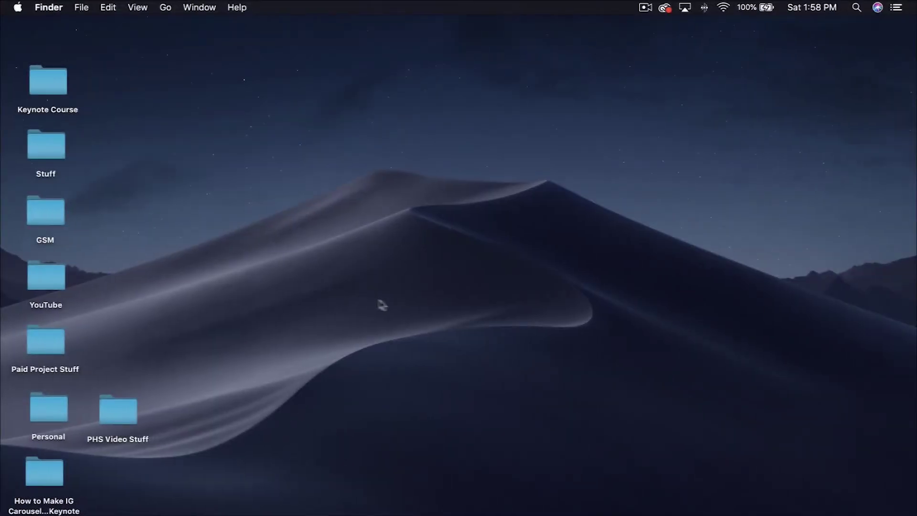
# Start a new Basic Black presentation and delete its placeholder text boxes
pyautogui.click(644, 509)
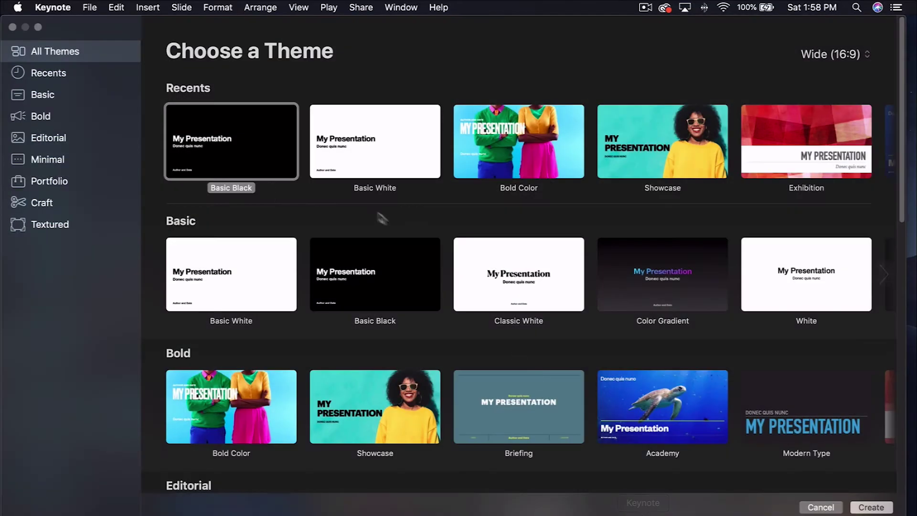
pyautogui.doubleClick(237, 148)
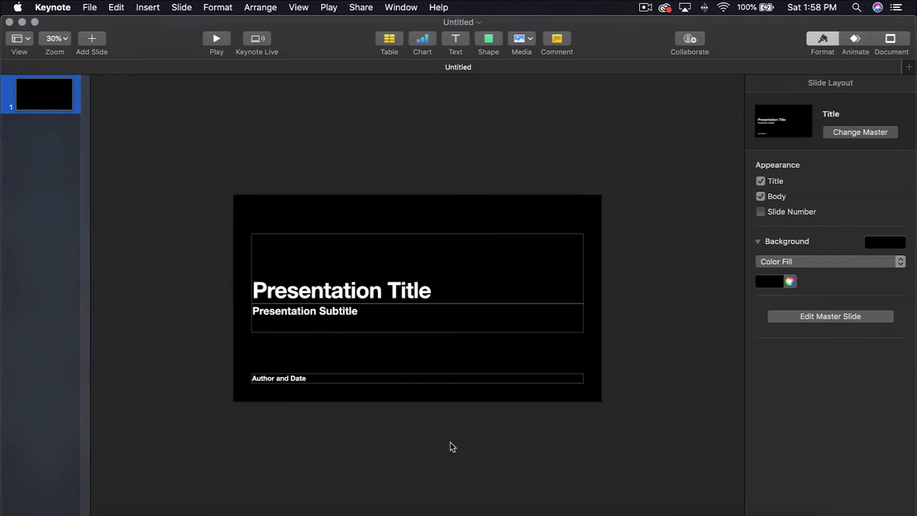
pyautogui.moveTo(450, 444); pyautogui.dragTo(408, 295)
pyautogui.press('Delete')
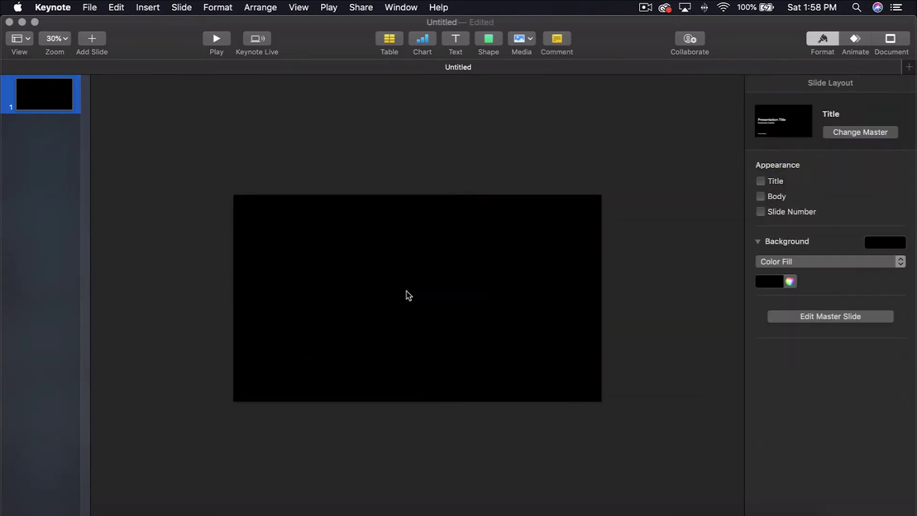
# Set the slide size to a custom 1080 × 1080 square
pyautogui.click(889, 43)
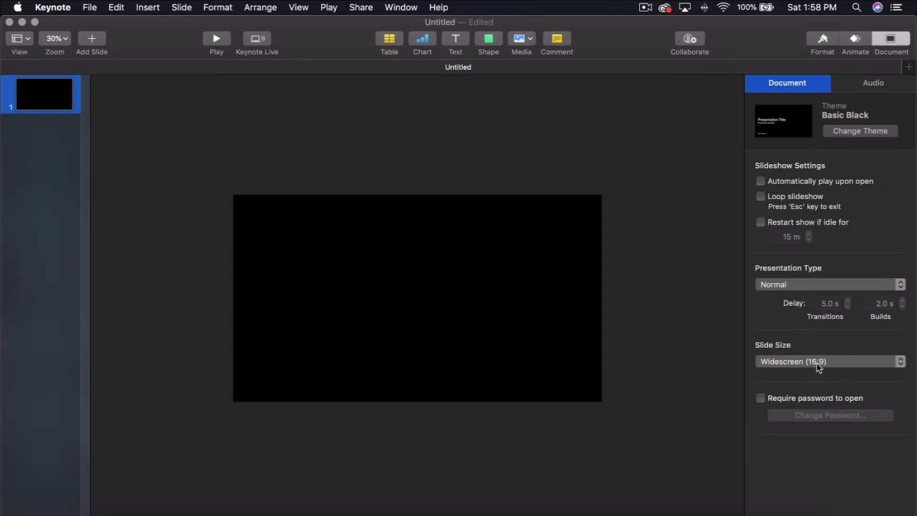
pyautogui.click(838, 366)
pyautogui.click(839, 381)
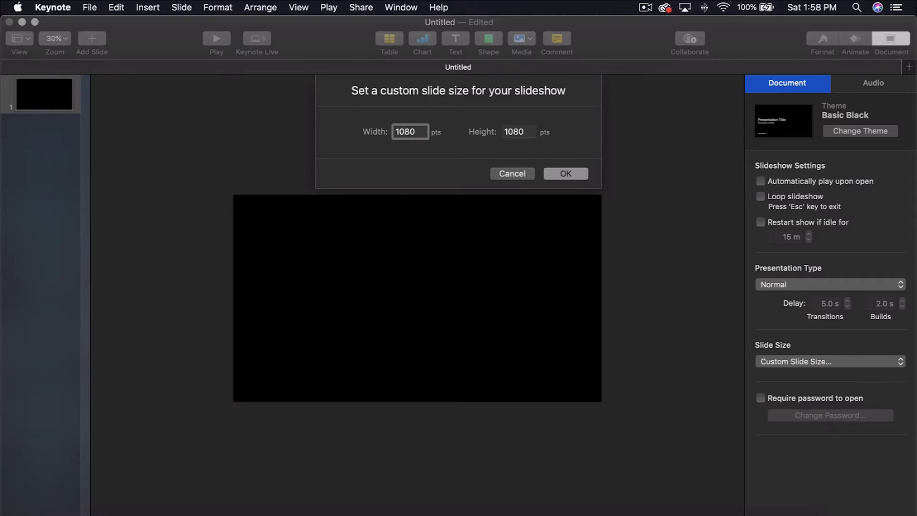
pyautogui.press('Return')
pyautogui.scroll(-5, 400, 162)
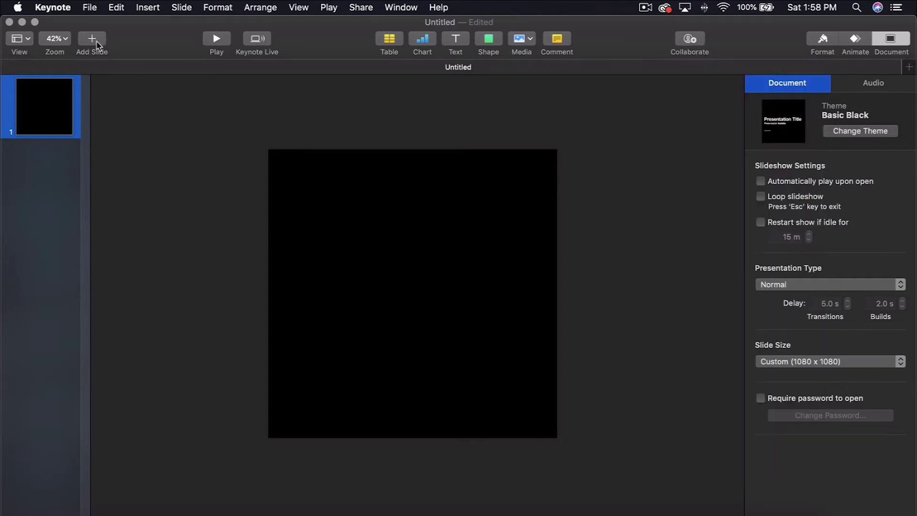
# Add a Title & Photo slide, remove its text boxes and cut the mountain photo
pyautogui.click(96, 41)
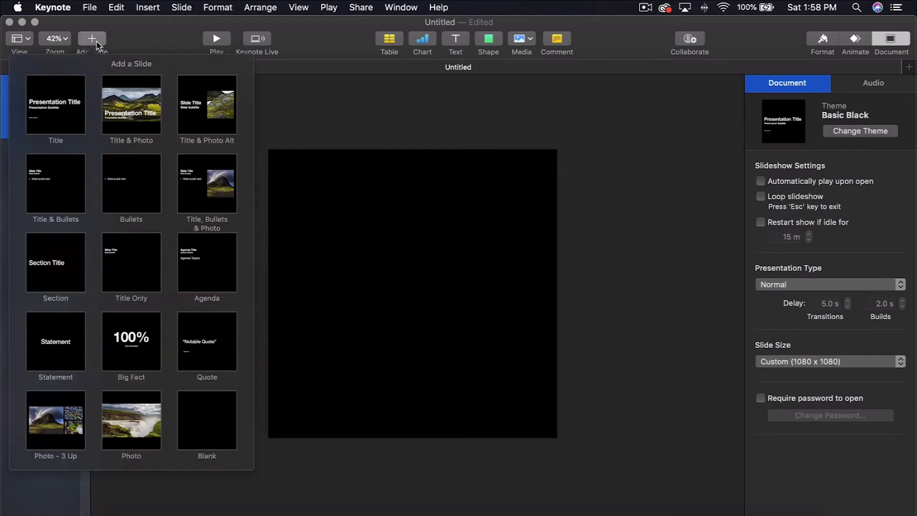
pyautogui.click(126, 115)
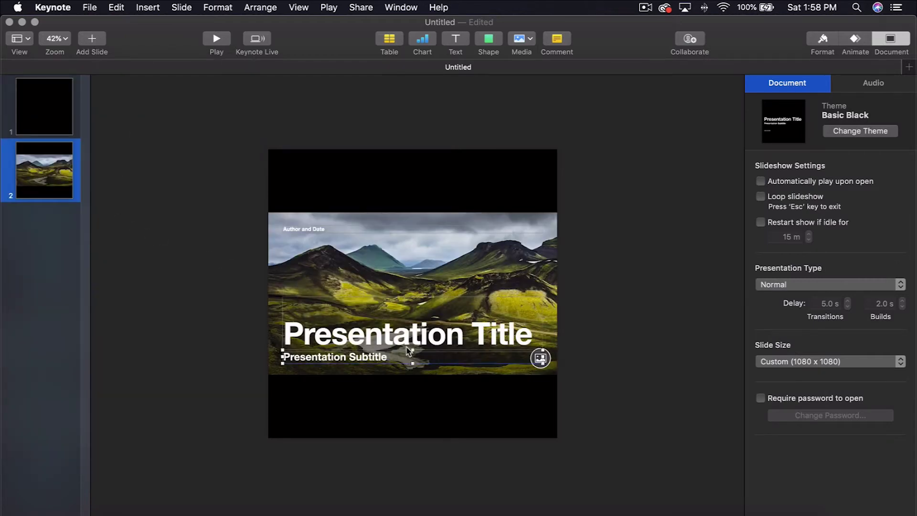
pyautogui.press('Delete')
pyautogui.press('Delete')
pyautogui.click(284, 229)
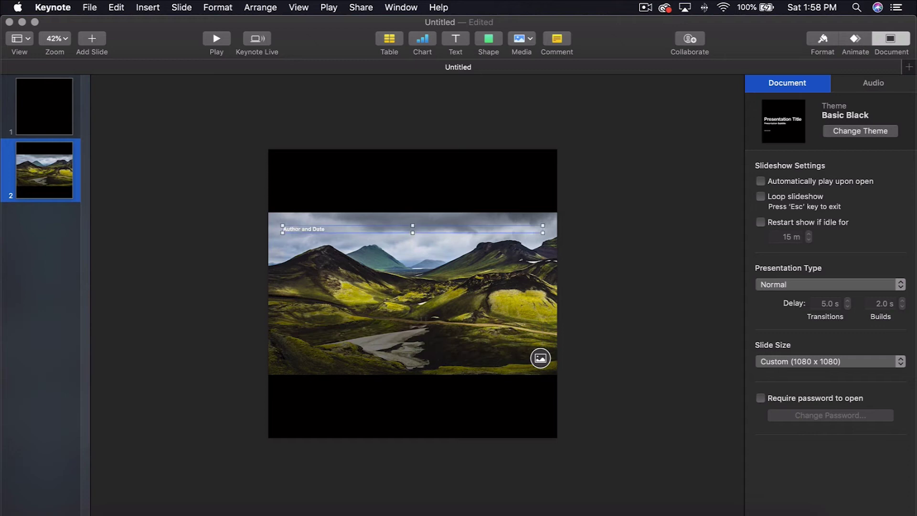
pyautogui.press('Delete')
pyautogui.click(339, 304)
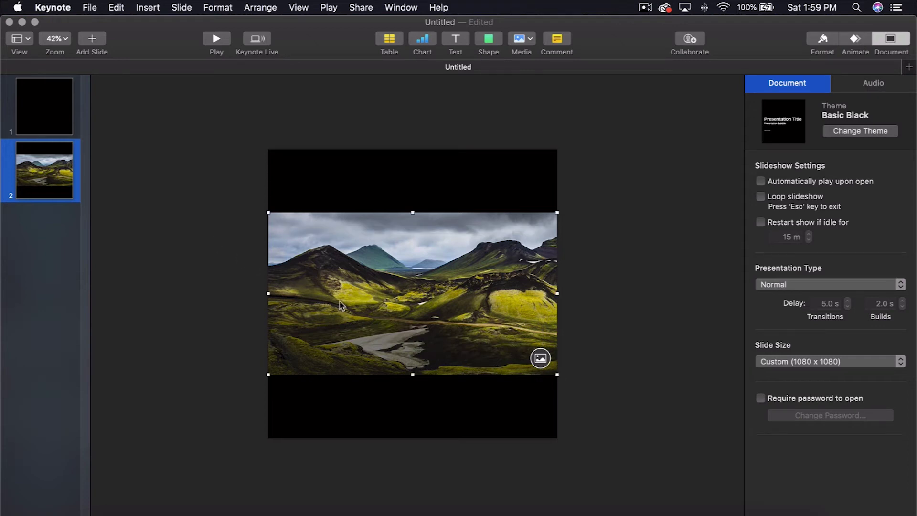
pyautogui.press('super+x')
# Paste the photo on slide 1, pinned top-left and enlarged past the right edge
pyautogui.click(34, 117)
pyautogui.press('super+v')
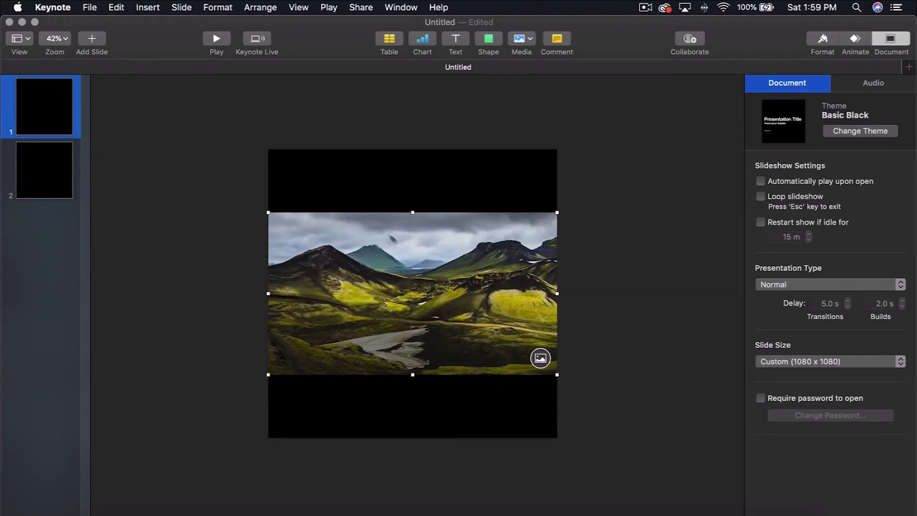
pyautogui.press('super+shift+comma')
pyautogui.moveTo(425, 293); pyautogui.dragTo(419, 265)
pyautogui.moveTo(488, 314); pyautogui.dragTo(833, 443)
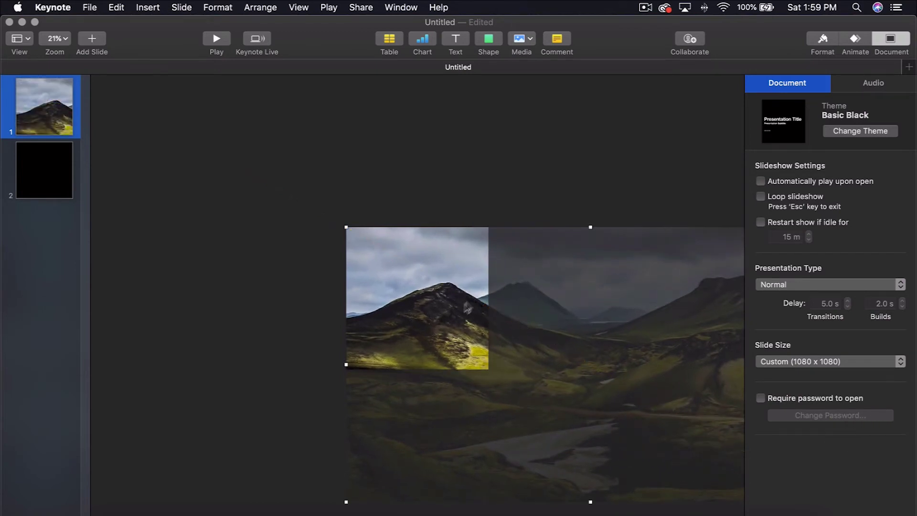
pyautogui.scroll(5, 452, 292)
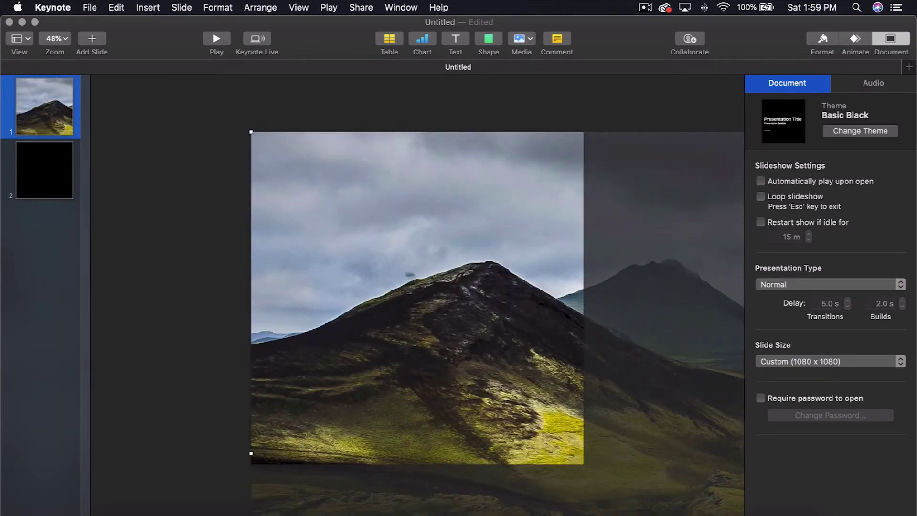
# Insert a plain line and give it a red stroke
pyautogui.click(494, 46)
pyautogui.click(483, 99)
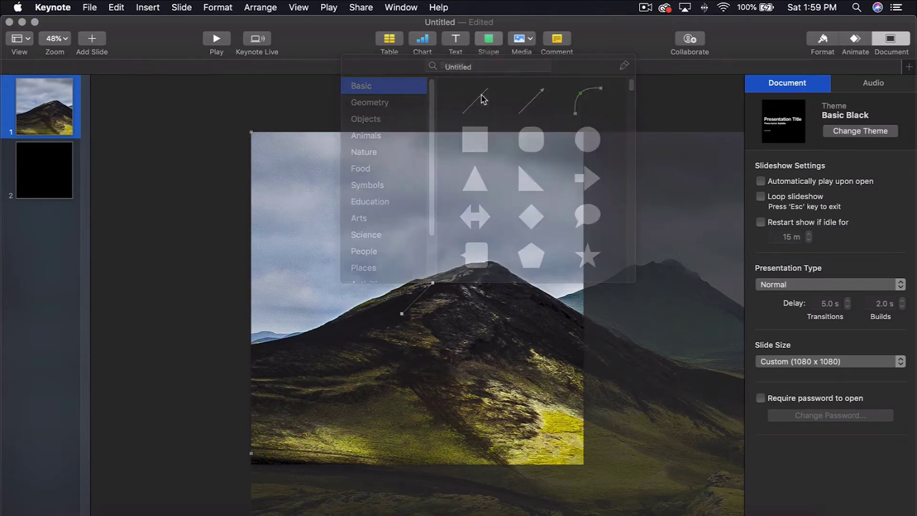
pyautogui.click(822, 39)
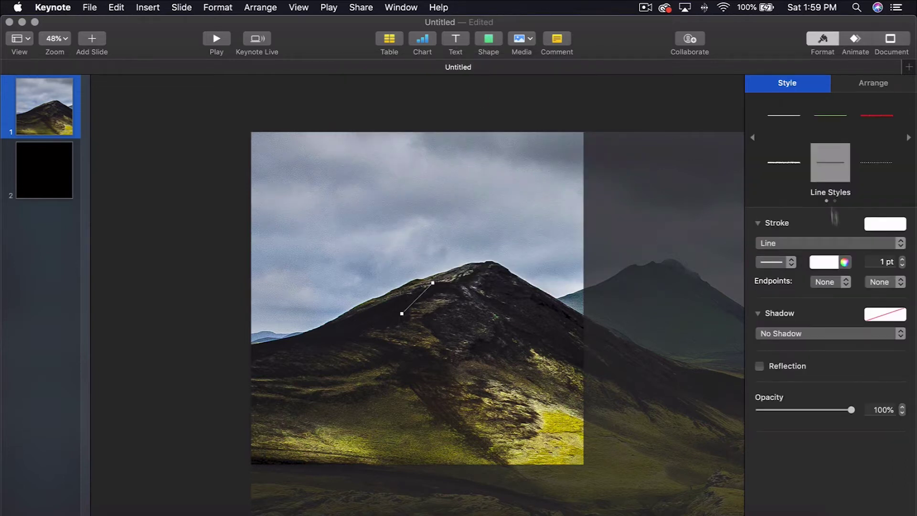
pyautogui.click(844, 262)
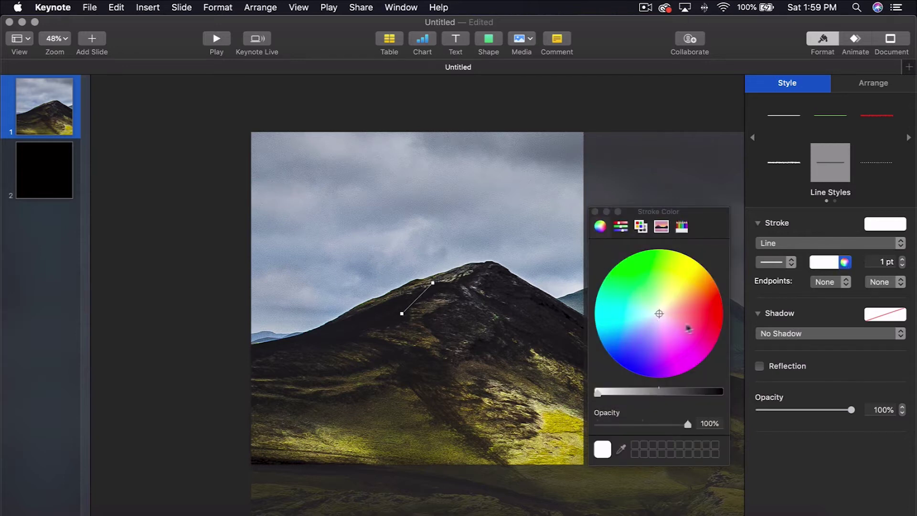
pyautogui.click(718, 313)
pyautogui.click(595, 212)
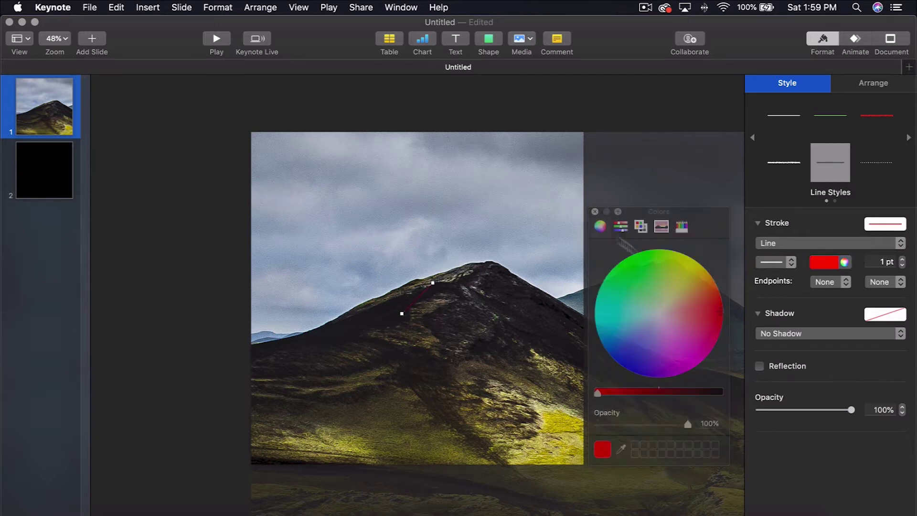
# Stand the red line vertically and align it with slide 1's right edge
pyautogui.click(461, 262)
pyautogui.click(432, 285)
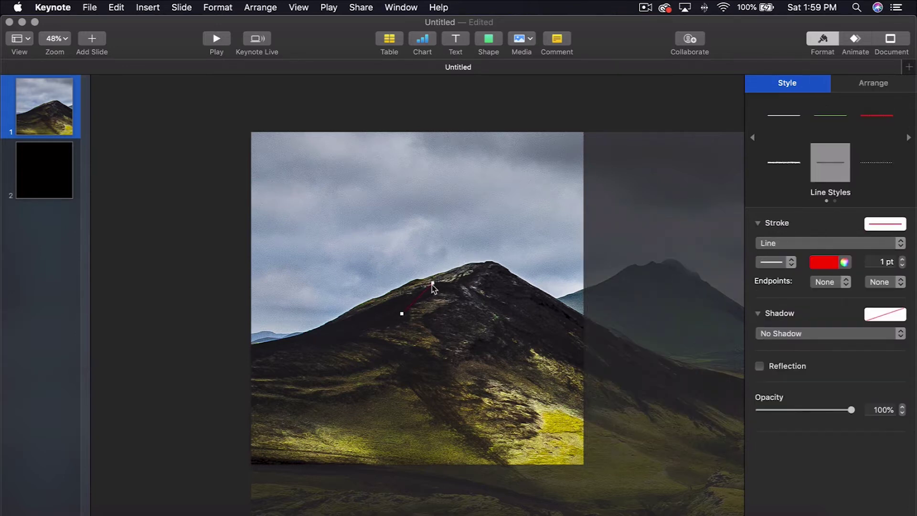
pyautogui.moveTo(432, 282); pyautogui.dragTo(401, 98)
pyautogui.moveTo(404, 174); pyautogui.dragTo(583, 157)
pyautogui.scroll(3, 601, 169)
pyautogui.scroll(2, 605, 176)
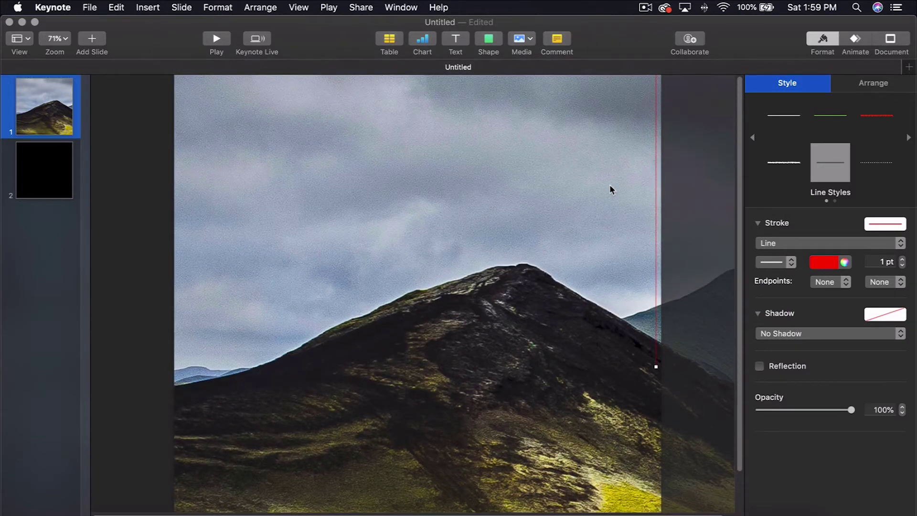
pyautogui.press('Right')
pyautogui.press('Right')
pyautogui.press('Right')
pyautogui.press('Right')
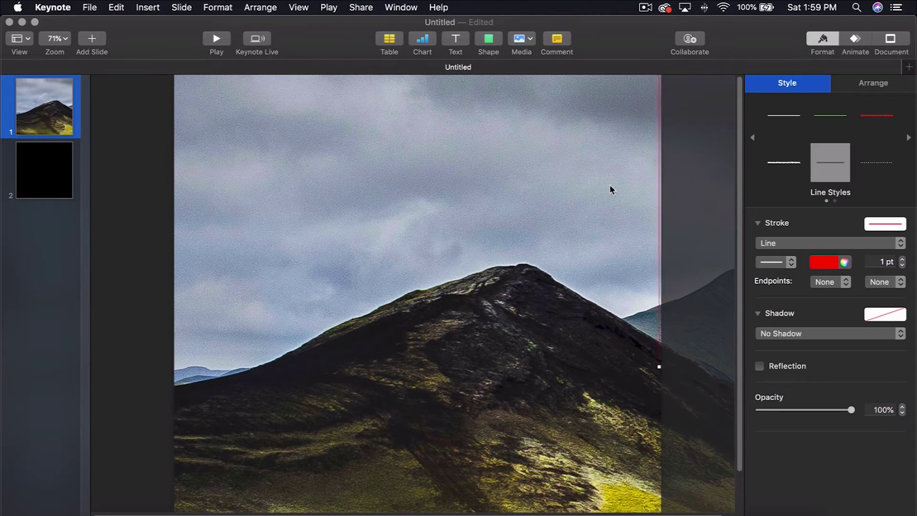
pyautogui.press('Right')
pyautogui.press('Right')
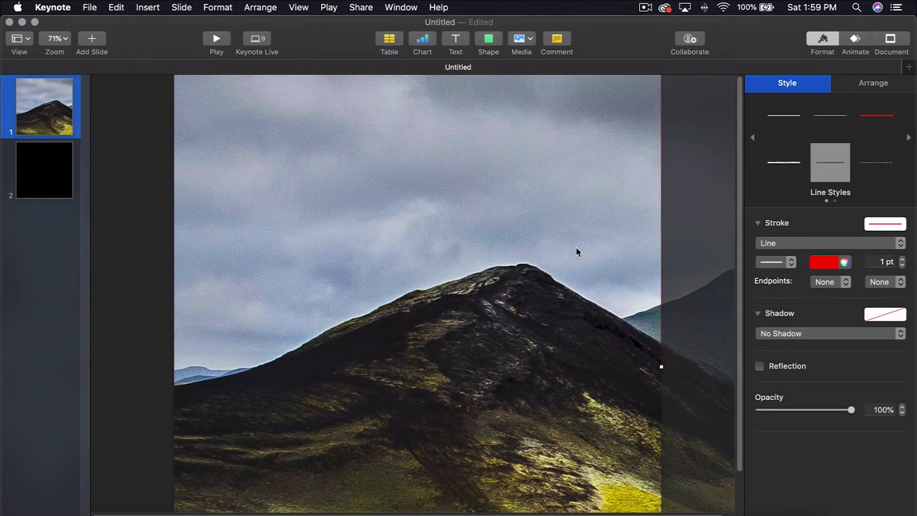
pyautogui.scroll(-3, 582, 249)
pyautogui.scroll(-1, 582, 249)
# Paste the photo and red guide line onto slide 2
pyautogui.moveTo(510, 123); pyautogui.dragTo(586, 192)
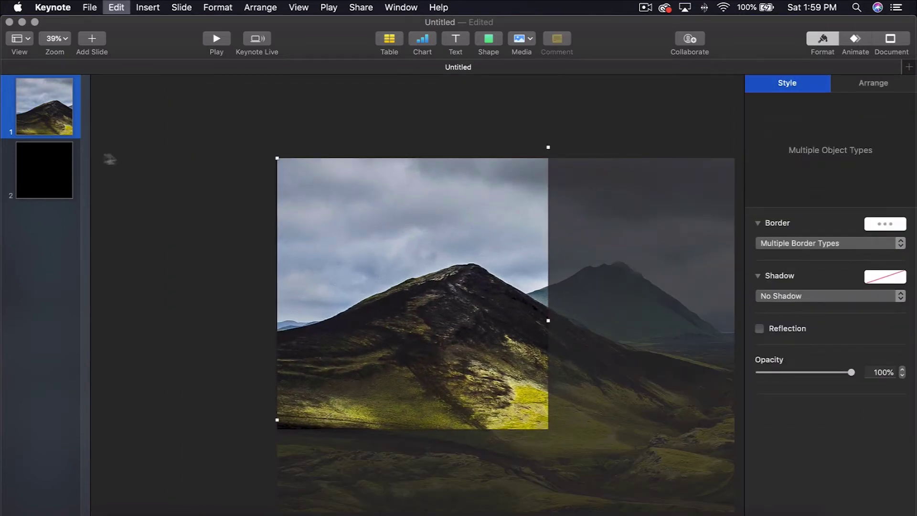
pyautogui.click(44, 171)
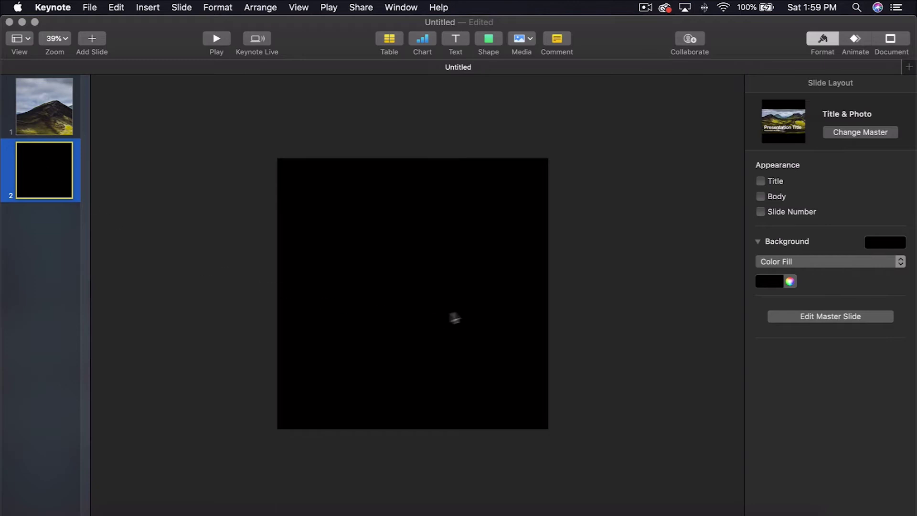
pyautogui.press('super+v')
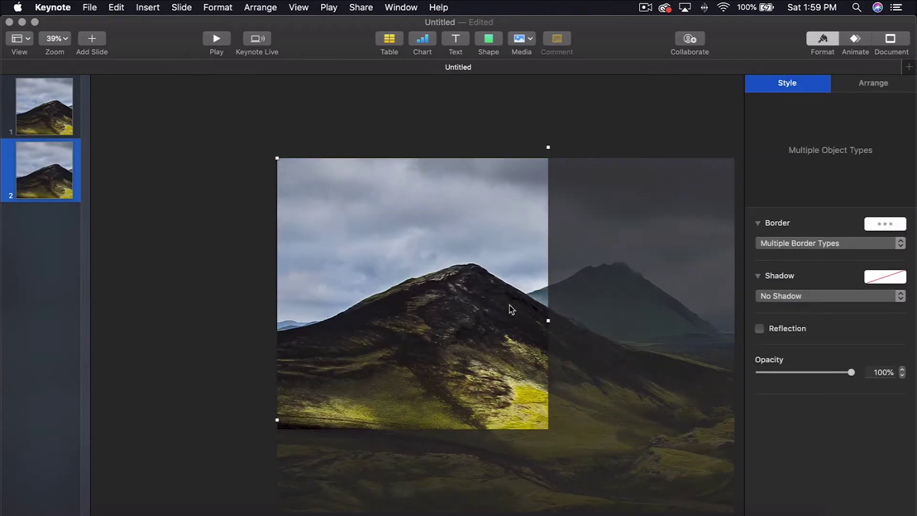
# Shift the panorama and guide left so slide 2 shows the continuing green mountain
pyautogui.press('Left')
pyautogui.press('Left')
pyautogui.press('Left')
pyautogui.press('Left')
pyautogui.press('Left')
pyautogui.press('Left')
pyautogui.press('Left')
pyautogui.press('Left')
pyautogui.press('Left')
pyautogui.press('Left')
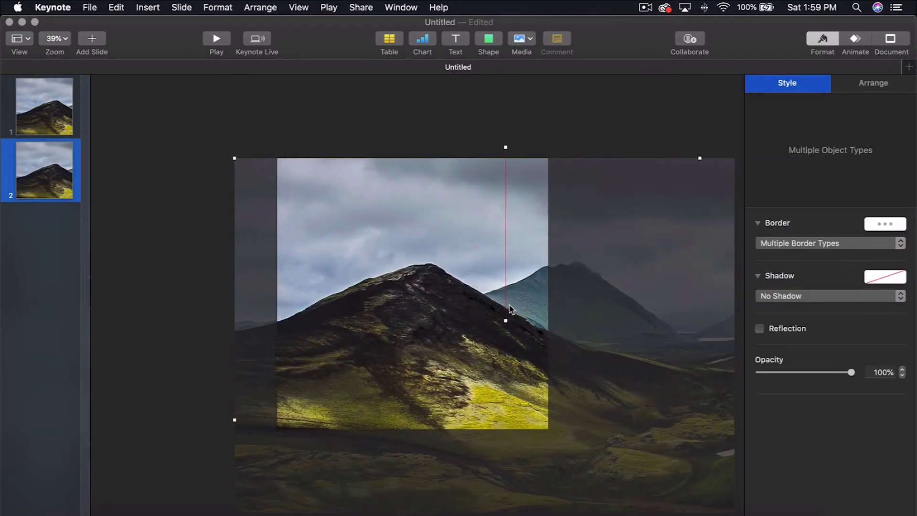
pyautogui.press('Left')
pyautogui.press('Left')
pyautogui.press('Left')
pyautogui.press('Left')
pyautogui.press('Left')
pyautogui.press('Left')
pyautogui.press('Left')
pyautogui.press('Left')
pyautogui.press('Left')
pyautogui.press('Left')
pyautogui.press('Left')
pyautogui.press('Left')
pyautogui.press('Left')
pyautogui.press('Left')
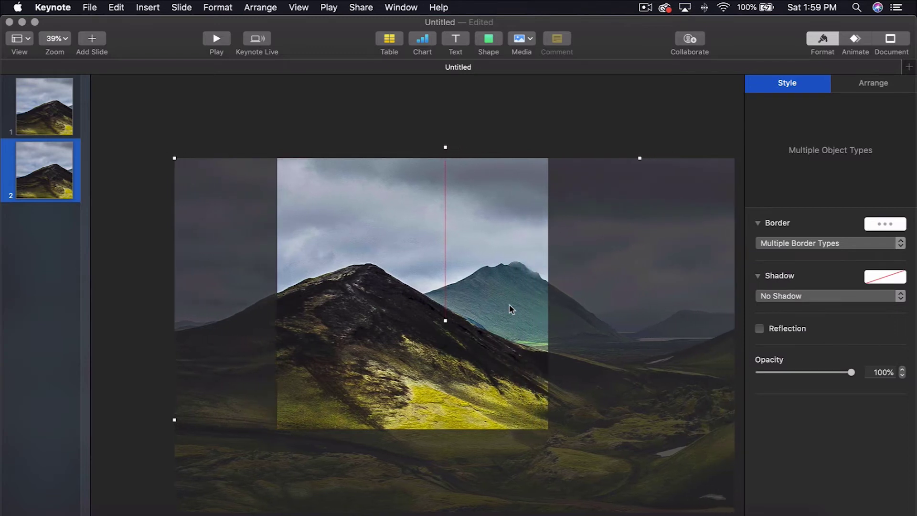
pyautogui.press('Left')
pyautogui.press('Left')
pyautogui.press('Left')
pyautogui.press('Left')
pyautogui.press('Left')
pyautogui.press('Left')
pyautogui.press('Left')
pyautogui.press('Left')
pyautogui.press('Left')
pyautogui.press('Left')
pyautogui.press('Left')
pyautogui.press('Left')
pyautogui.press('Left')
pyautogui.press('Left')
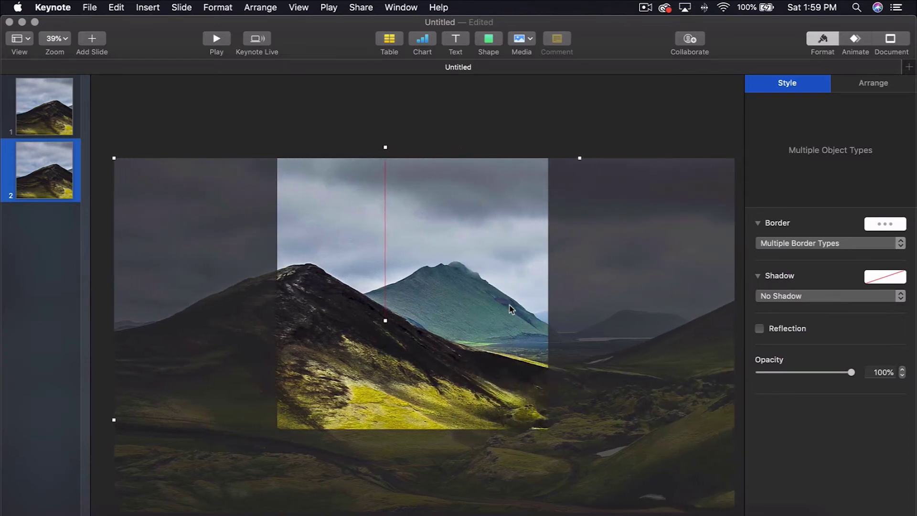
pyautogui.press('Left')
pyautogui.press('Left')
pyautogui.press('Left')
pyautogui.press('Left')
pyautogui.press('Left')
pyautogui.press('Left')
pyautogui.press('Left')
pyautogui.press('Left')
pyautogui.press('Left')
pyautogui.press('Left')
pyautogui.press('Left')
pyautogui.press('Left')
pyautogui.press('Left')
pyautogui.press('Left')
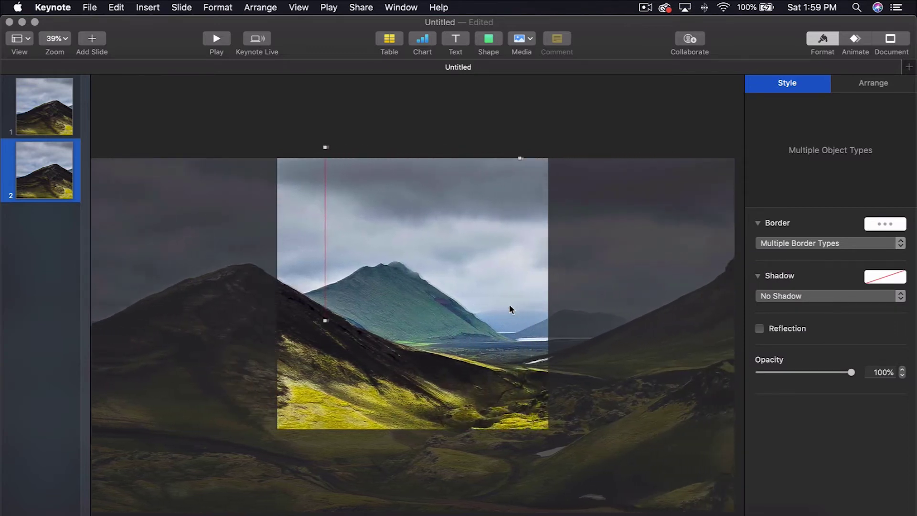
pyautogui.press('Left')
pyautogui.press('Left')
pyautogui.press('Left')
pyautogui.press('Left')
pyautogui.press('Left')
pyautogui.press('Left')
pyautogui.press('Left')
pyautogui.press('Left')
pyautogui.press('Left')
pyautogui.press('Left')
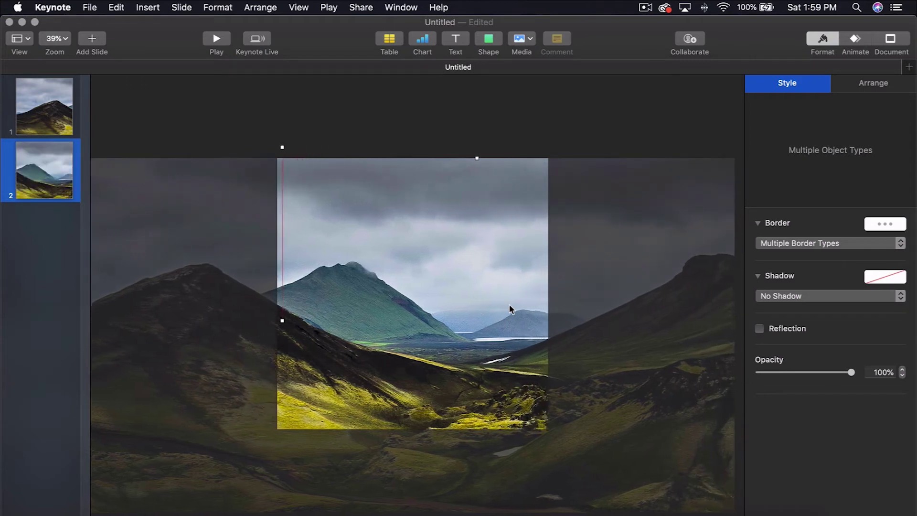
pyautogui.press('Left')
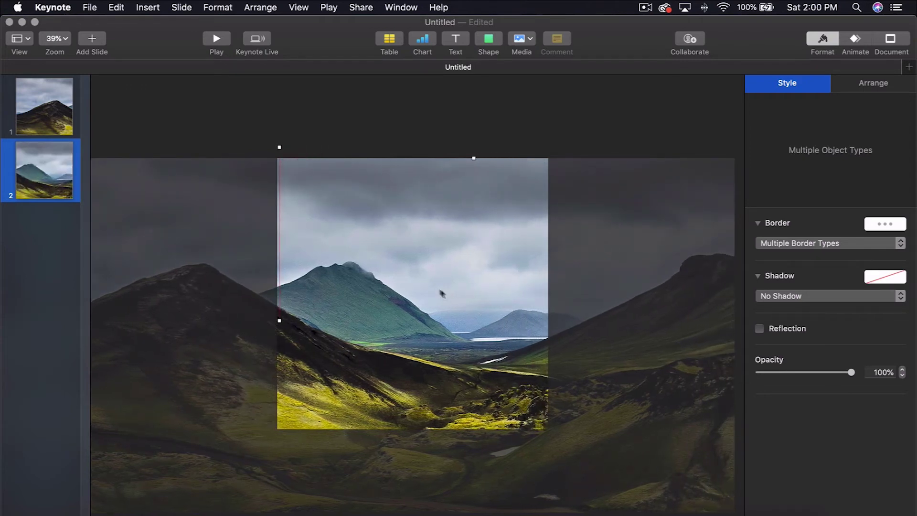
pyautogui.scroll(3, 281, 233)
pyautogui.scroll(3, 281, 238)
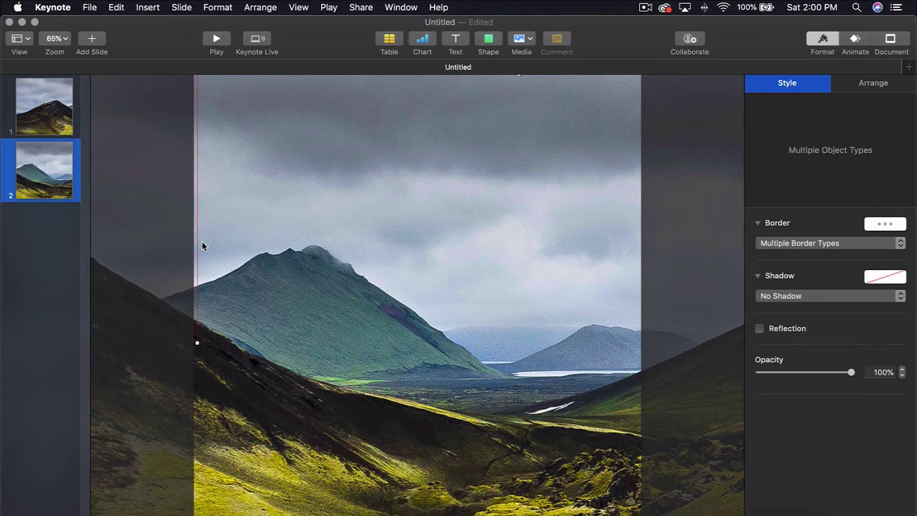
pyautogui.press('Left')
pyautogui.press('Left')
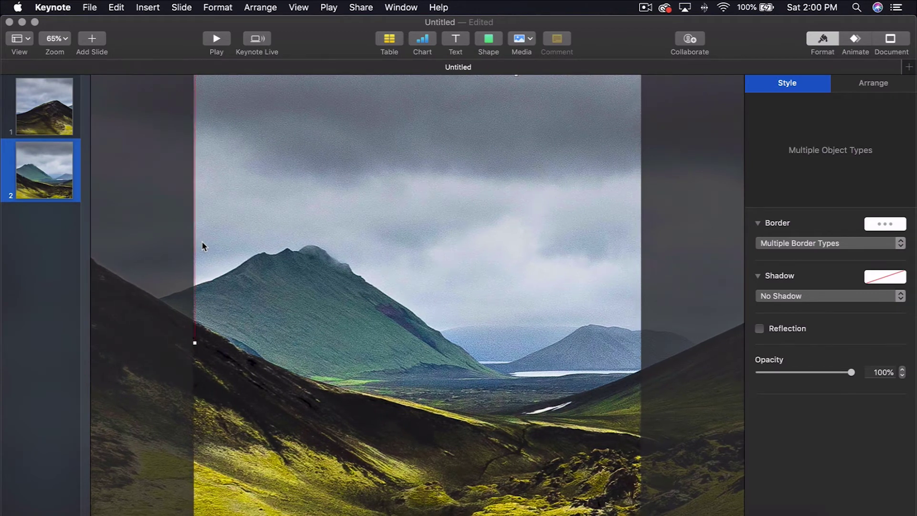
pyautogui.press('Left')
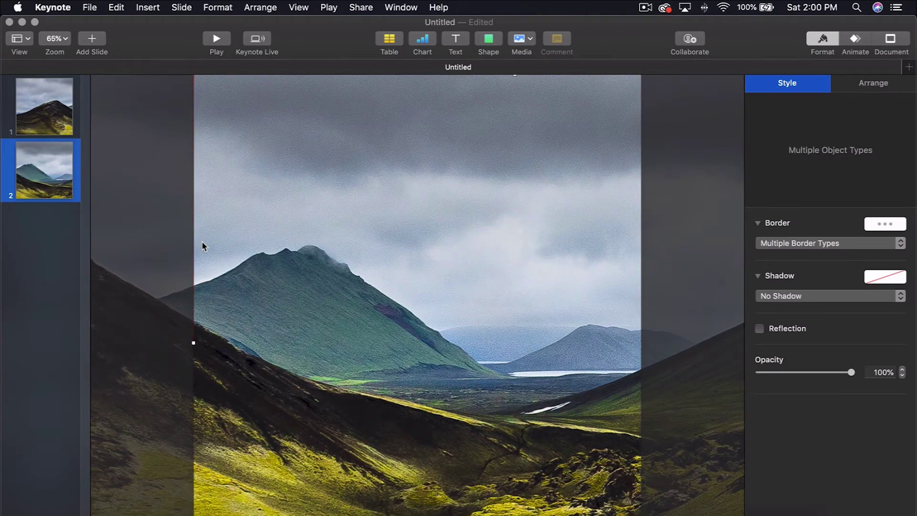
pyautogui.scroll(-4, 240, 237)
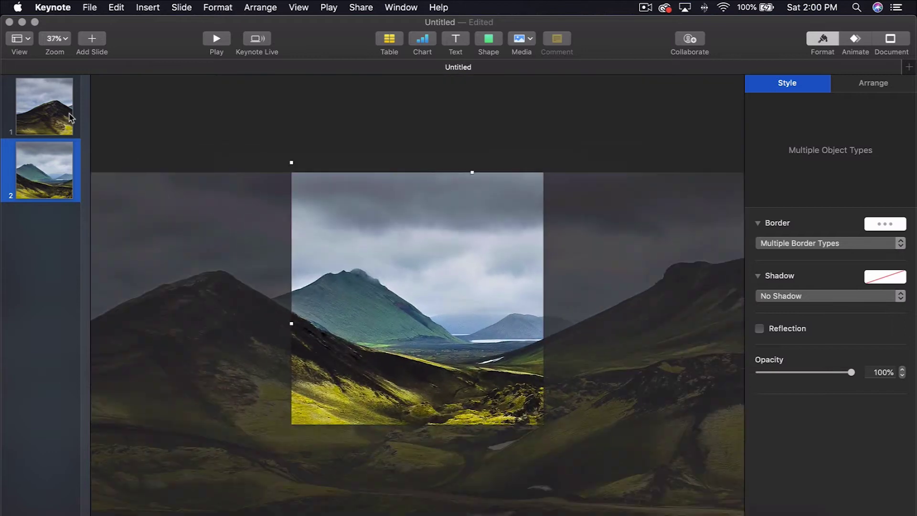
pyautogui.click(71, 118)
# Nudge slide 2's red guide right until it meets the slide's right edge
pyautogui.moveTo(509, 128); pyautogui.dragTo(571, 168)
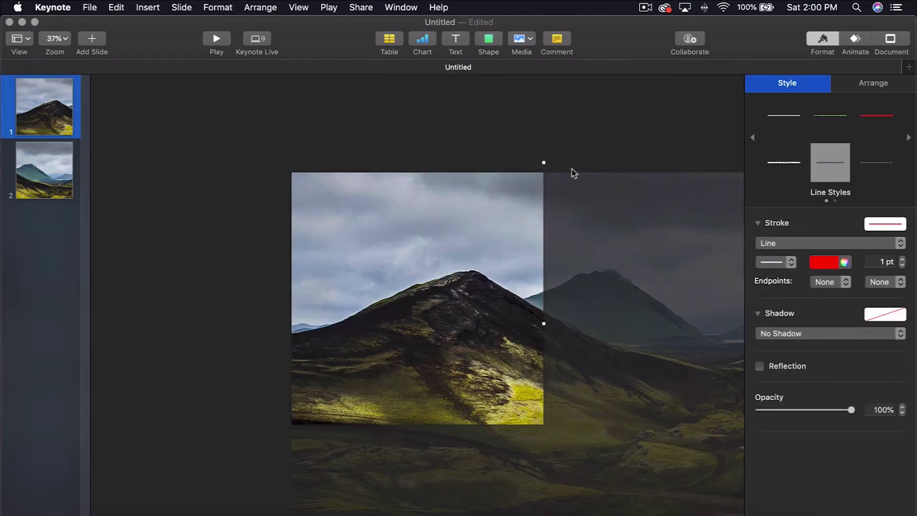
pyautogui.click(571, 168)
pyautogui.click(62, 187)
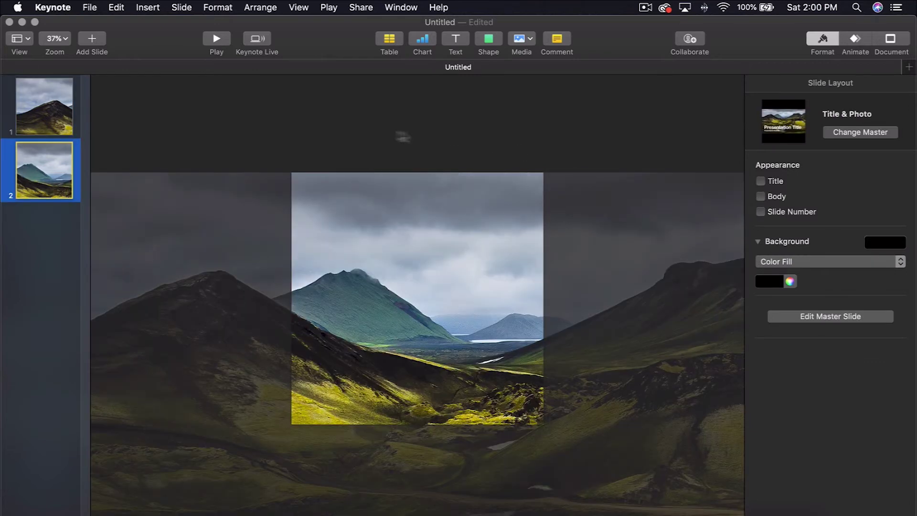
pyautogui.moveTo(271, 138); pyautogui.dragTo(540, 197)
pyautogui.scroll(5, 562, 190)
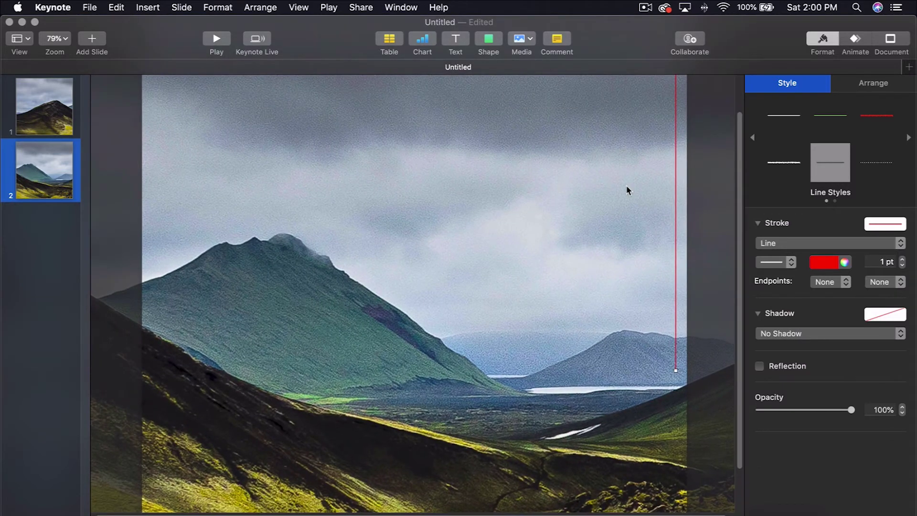
pyautogui.scroll(2, 626, 185)
pyautogui.press('Right')
pyautogui.press('Right')
pyautogui.press('Right')
pyautogui.press('Right')
pyautogui.press('Right')
pyautogui.press('Right')
pyautogui.press('Right')
pyautogui.press('Right')
pyautogui.press('Right')
pyautogui.press('Right')
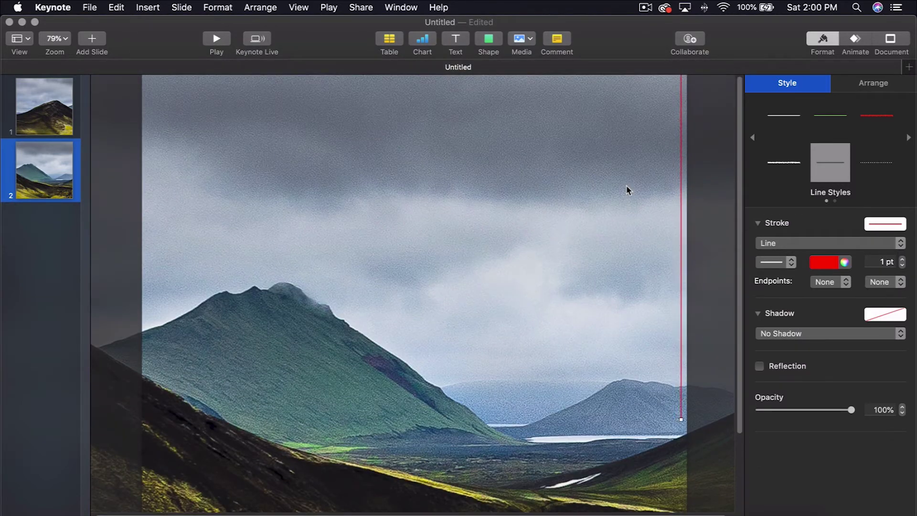
pyautogui.press('Right')
pyautogui.press('Right')
pyautogui.press('Right')
pyautogui.press('Right')
pyautogui.press('Right')
pyautogui.press('Right')
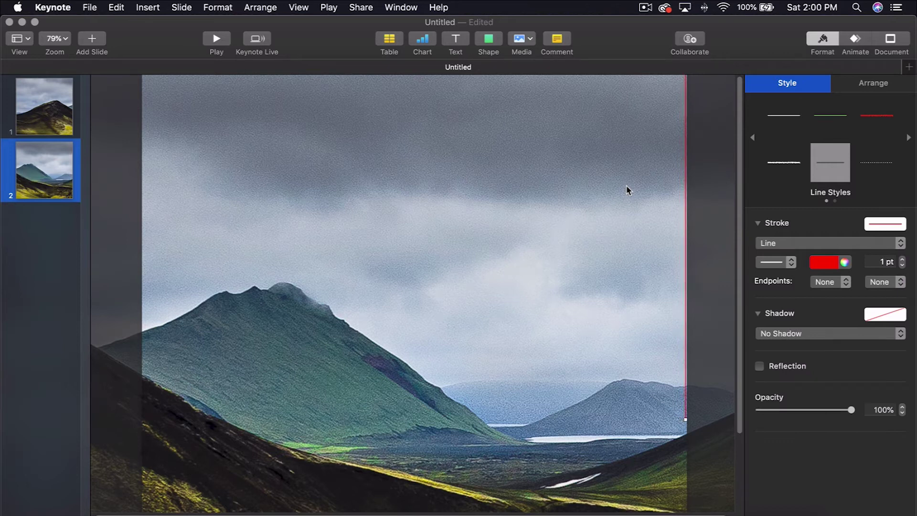
pyautogui.press('Right')
pyautogui.press('Right')
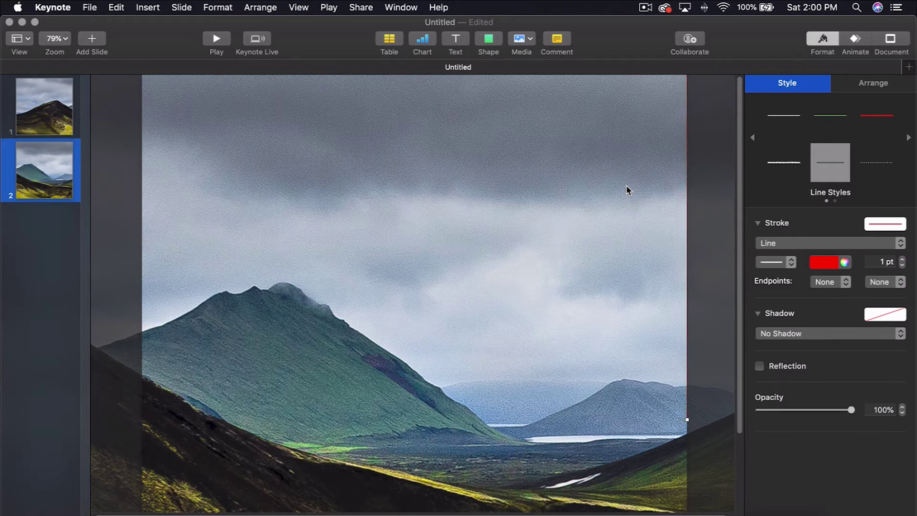
pyautogui.scroll(-5, 517, 164)
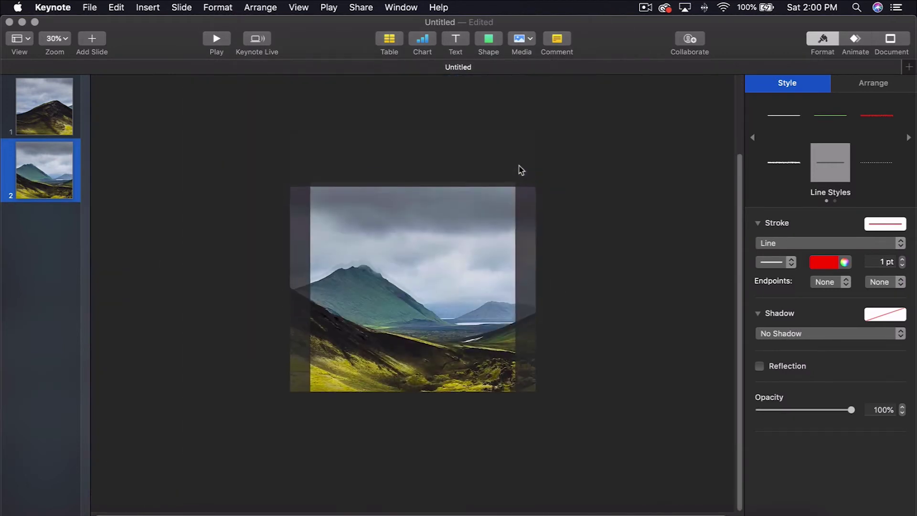
# Select slide 2's photo and guide, then add a Blank slide 3
pyautogui.moveTo(471, 135); pyautogui.dragTo(549, 212)
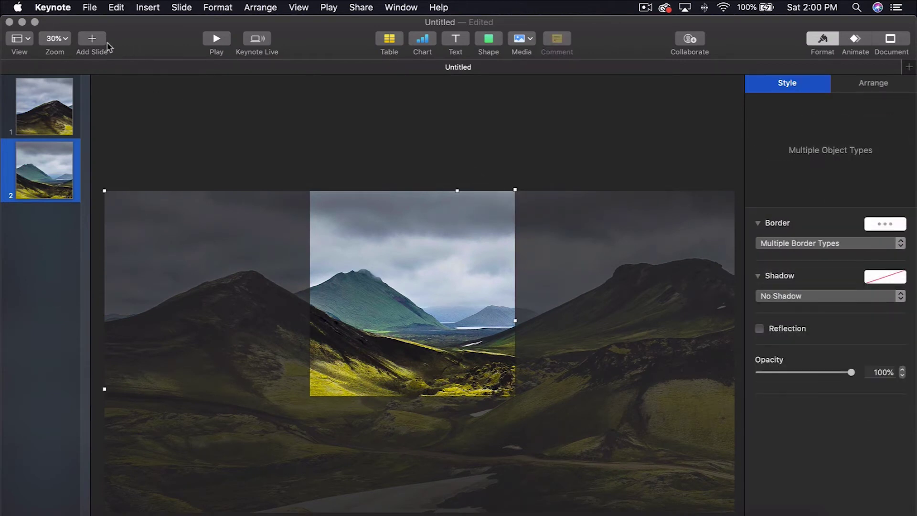
pyautogui.click(100, 44)
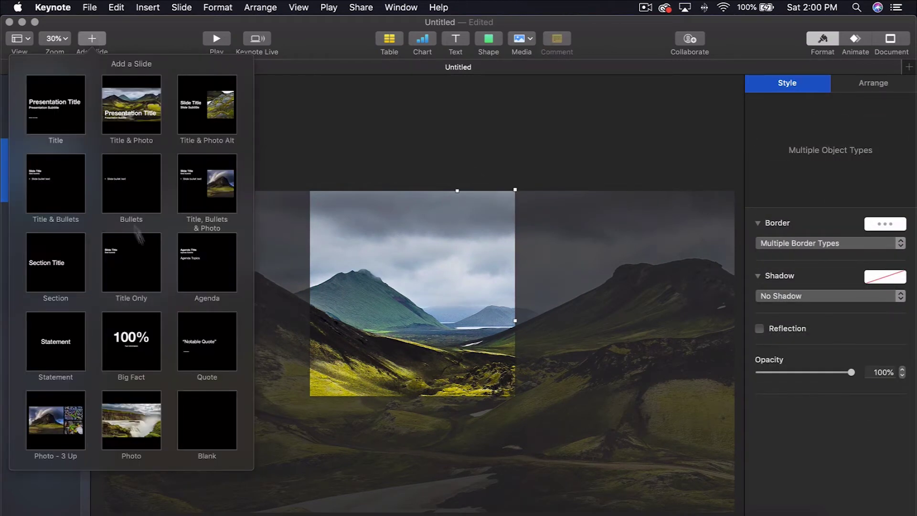
pyautogui.click(200, 421)
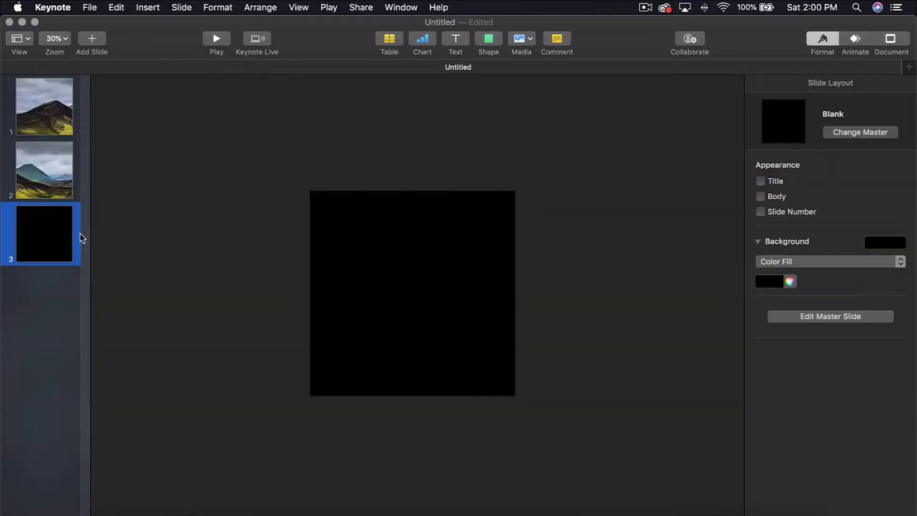
# Paste the photo and guide onto slide 3 and shift them left to the next stretch
pyautogui.press('super+v')
pyautogui.press('Left')
pyautogui.press('Left')
pyautogui.press('Left')
pyautogui.press('Left')
pyautogui.press('Left')
pyautogui.press('Left')
pyautogui.press('Left')
pyautogui.press('Left')
pyautogui.press('Left')
pyautogui.press('Left')
pyautogui.press('Left')
pyautogui.press('Left')
pyautogui.press('Left')
pyautogui.press('Left')
pyautogui.press('Left')
pyautogui.press('Left')
pyautogui.press('Left')
pyautogui.press('Left')
pyautogui.press('Left')
pyautogui.press('Left')
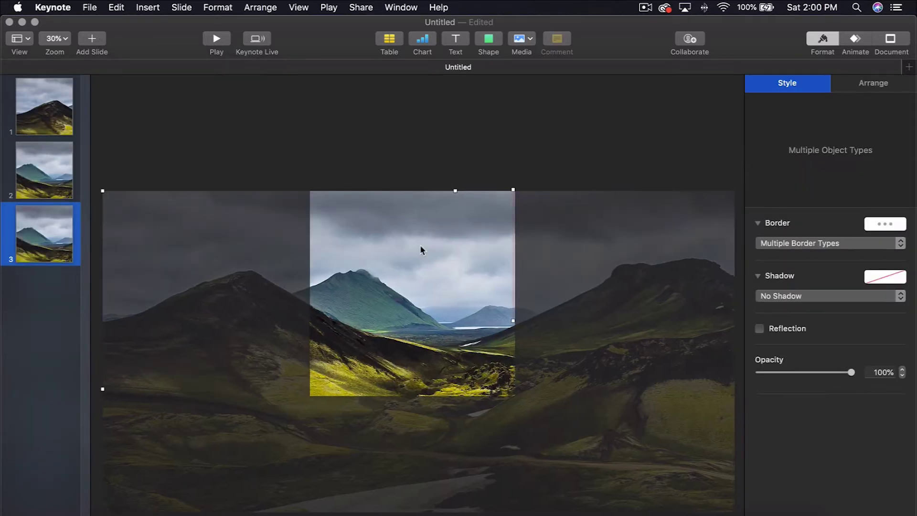
pyautogui.press('Left')
pyautogui.press('Left')
pyautogui.press('Left')
pyautogui.press('Left')
pyautogui.press('Left')
pyautogui.press('Left')
pyautogui.press('Left')
pyautogui.press('Left')
pyautogui.press('Left')
pyautogui.press('Left')
pyautogui.press('Left')
pyautogui.press('Left')
pyautogui.press('Left')
pyautogui.press('Left')
pyautogui.press('Left')
pyautogui.press('Left')
pyautogui.press('Left')
pyautogui.press('Left')
pyautogui.press('Left')
pyautogui.press('Left')
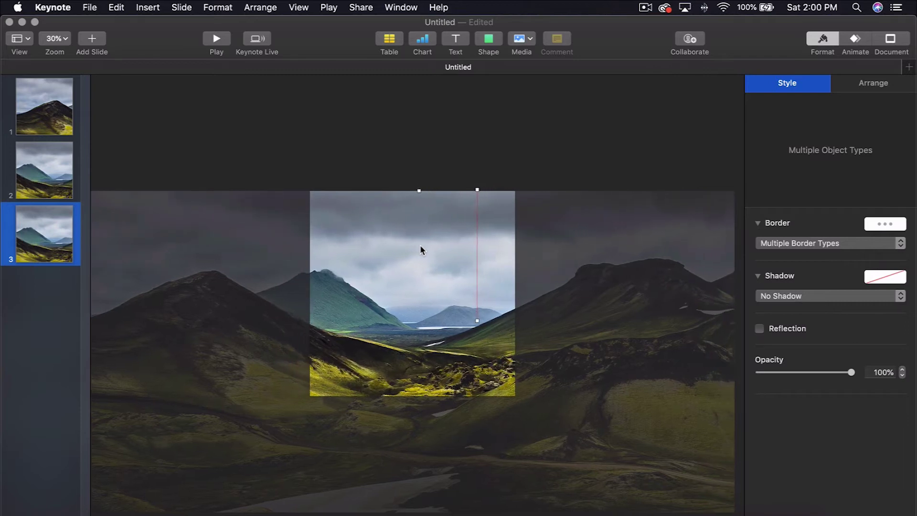
pyautogui.press('Left')
pyautogui.press('Left')
pyautogui.press('Left')
pyautogui.press('Left')
pyautogui.press('Left')
pyautogui.press('Left')
pyautogui.press('Left')
pyautogui.press('Left')
pyautogui.press('Left')
pyautogui.press('Left')
pyautogui.press('Left')
pyautogui.press('Left')
pyautogui.press('Left')
pyautogui.press('Left')
pyautogui.press('Left')
pyautogui.press('Left')
pyautogui.press('Left')
pyautogui.press('Left')
pyautogui.press('Left')
pyautogui.press('Left')
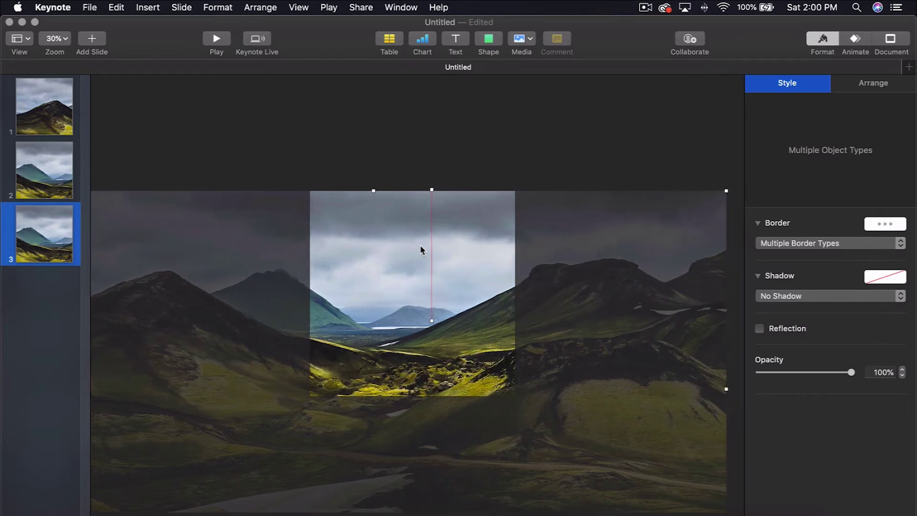
pyautogui.press('Left')
pyautogui.press('Left')
pyautogui.press('Left')
pyautogui.press('Left')
pyautogui.press('Left')
pyautogui.press('Left')
pyautogui.press('Left')
pyautogui.press('Left')
pyautogui.press('Left')
pyautogui.press('Left')
pyautogui.press('Left')
pyautogui.press('Left')
pyautogui.press('Left')
pyautogui.press('Left')
pyautogui.press('Left')
pyautogui.press('Left')
pyautogui.press('Left')
pyautogui.press('Left')
pyautogui.press('Left')
pyautogui.press('Left')
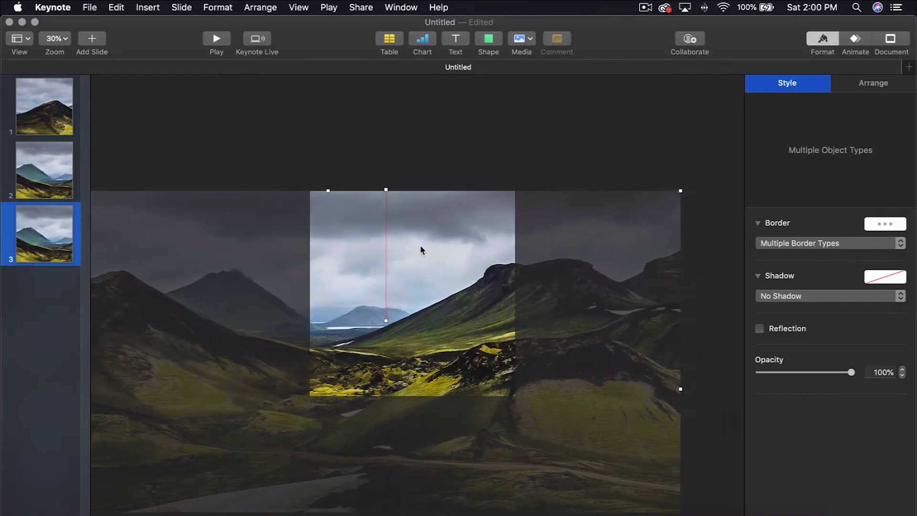
pyautogui.press('Left')
pyautogui.press('Left')
pyautogui.press('Left')
pyautogui.press('Left')
pyautogui.press('Left')
pyautogui.press('Left')
pyautogui.press('Left')
pyautogui.press('Left')
pyautogui.press('Left')
pyautogui.press('Left')
pyautogui.press('Left')
pyautogui.press('Left')
pyautogui.press('Left')
pyautogui.press('Left')
pyautogui.press('Left')
pyautogui.press('Left')
pyautogui.press('Left')
pyautogui.press('Left')
pyautogui.press('Left')
pyautogui.press('Left')
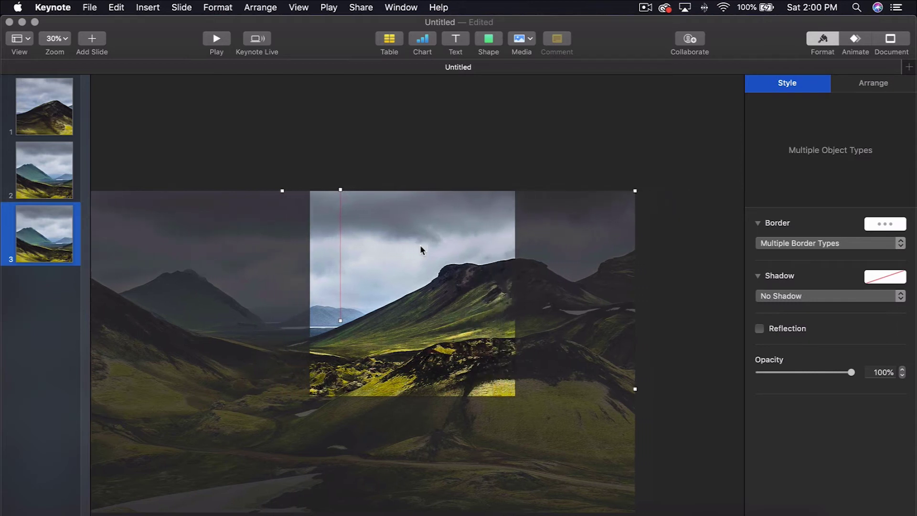
pyautogui.press('Left')
pyautogui.press('Left')
pyautogui.press('Left')
pyautogui.press('Left')
pyautogui.press('Left')
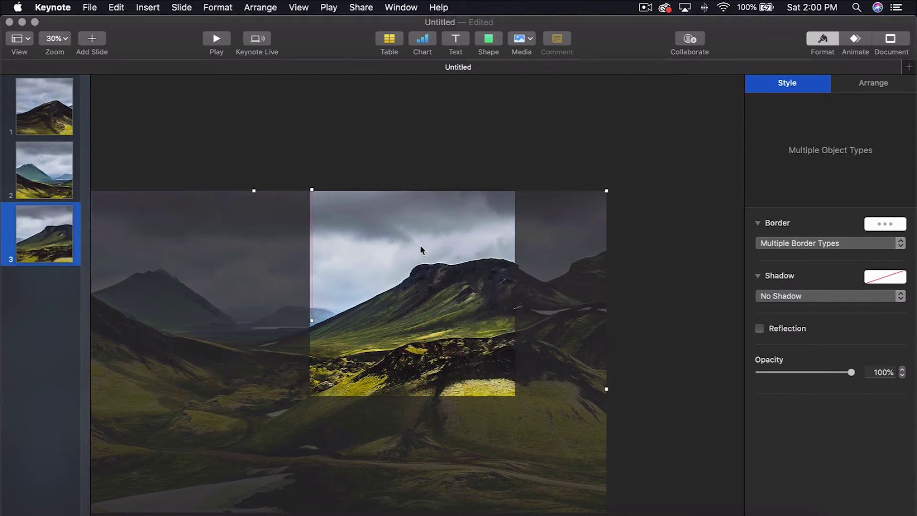
pyautogui.scroll(2, 313, 216)
pyautogui.scroll(3, 312, 215)
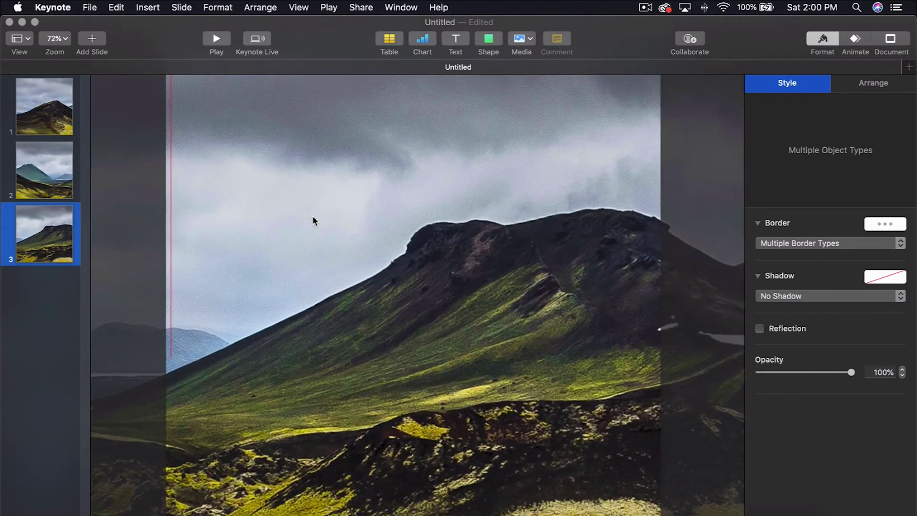
pyautogui.press('Left')
pyautogui.press('Left')
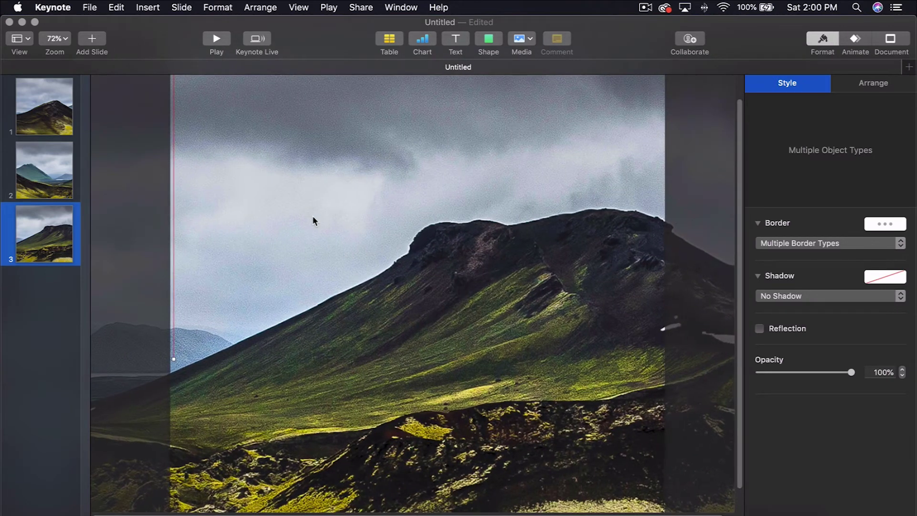
pyautogui.press('Left')
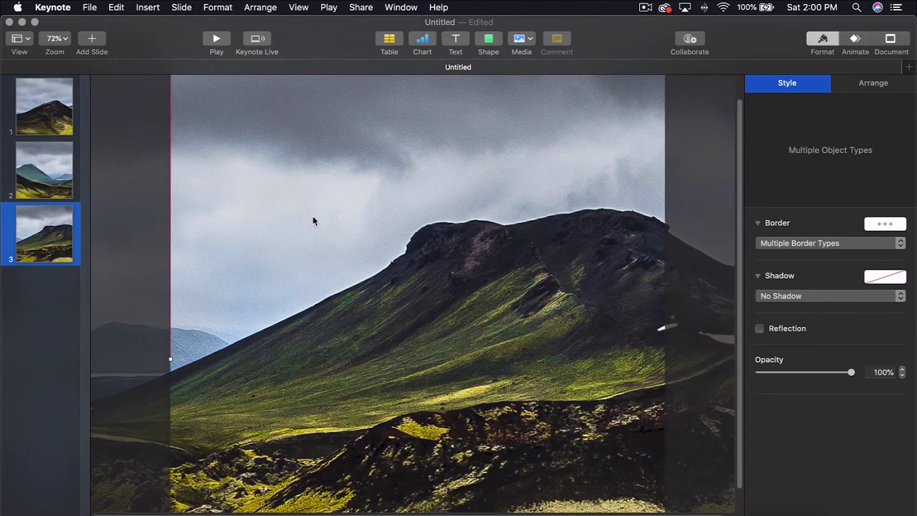
# Delete the stray red vertical line from slide 2
pyautogui.click(27, 173)
pyautogui.scroll(-3, 194, 202)
pyautogui.moveTo(429, 119); pyautogui.dragTo(588, 166)
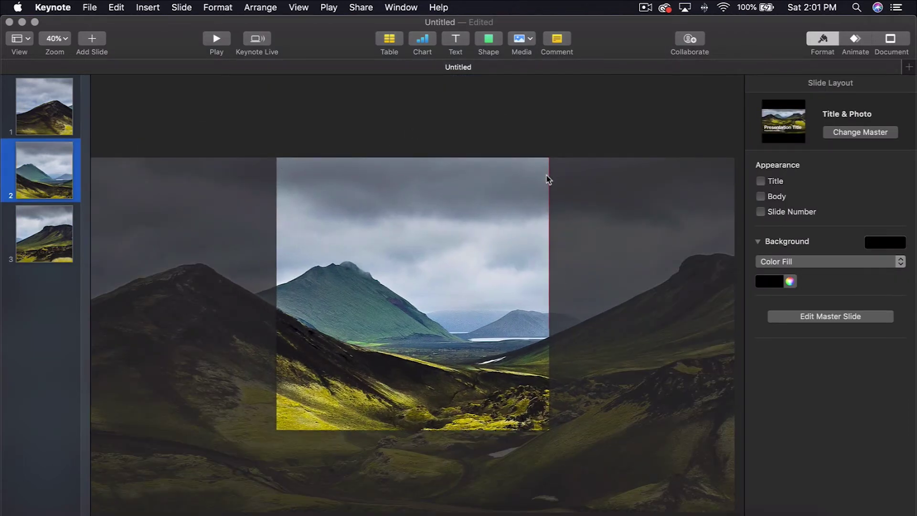
pyautogui.click(548, 178)
pyautogui.press('Delete')
pyautogui.click(51, 234)
pyautogui.moveTo(238, 129); pyautogui.dragTo(324, 170)
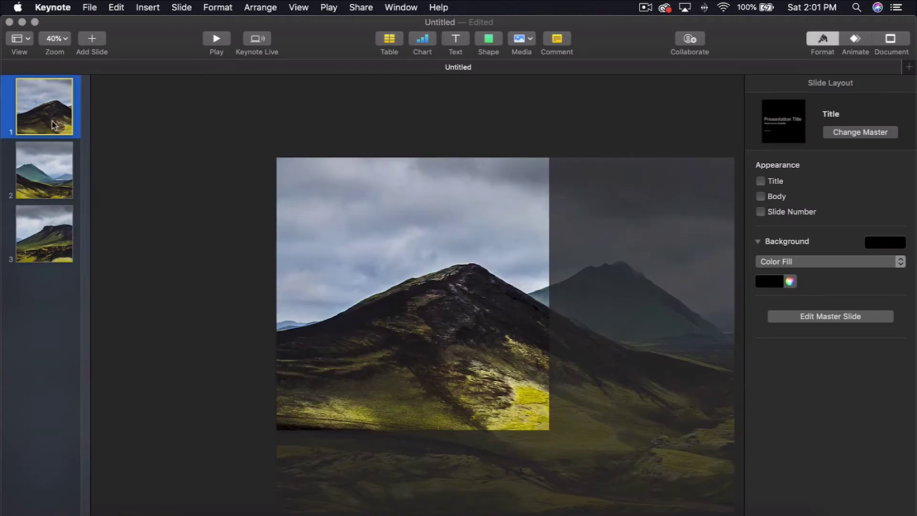
# Add a text box set in Druk Wide at 100 pt
pyautogui.click(455, 42)
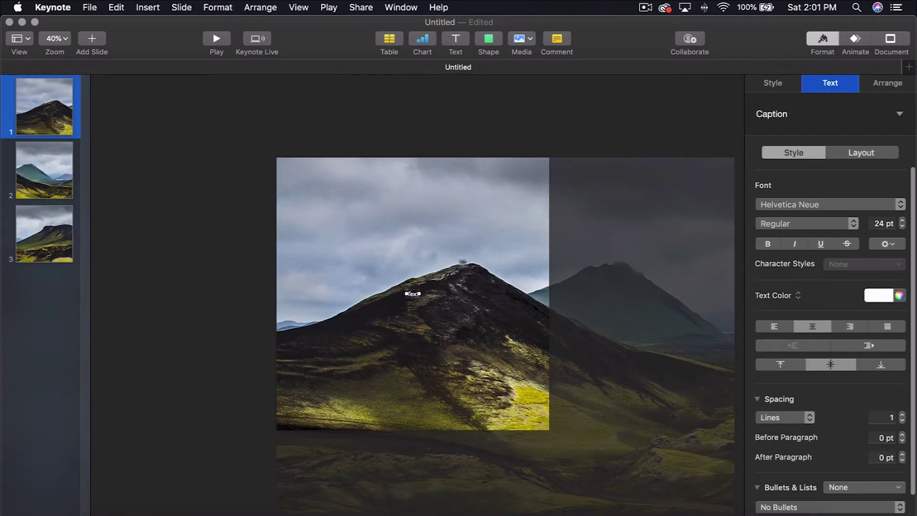
pyautogui.moveTo(413, 296); pyautogui.dragTo(342, 213)
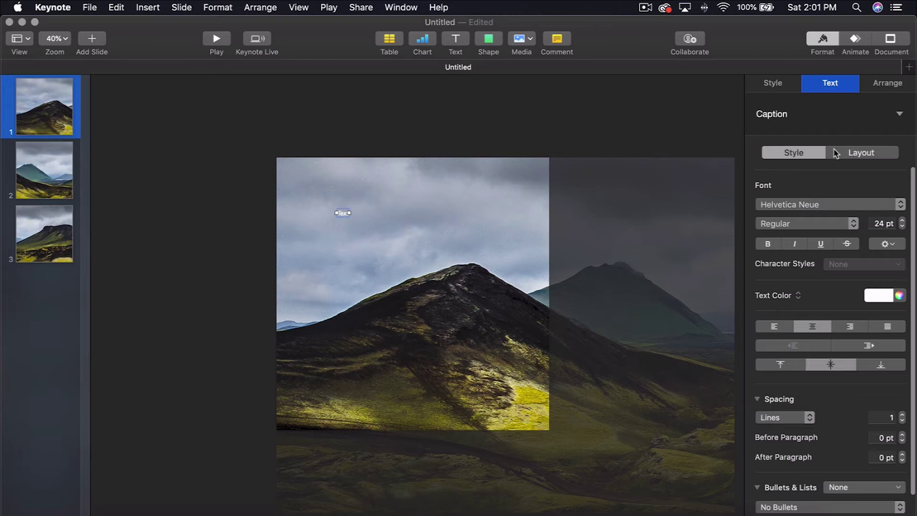
pyautogui.click(814, 205)
pyautogui.scroll(10, 811, 213)
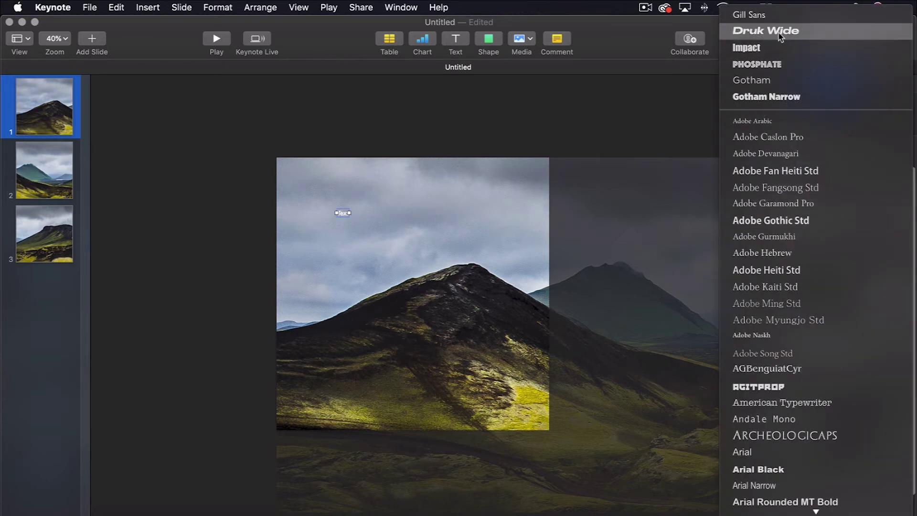
pyautogui.click(764, 34)
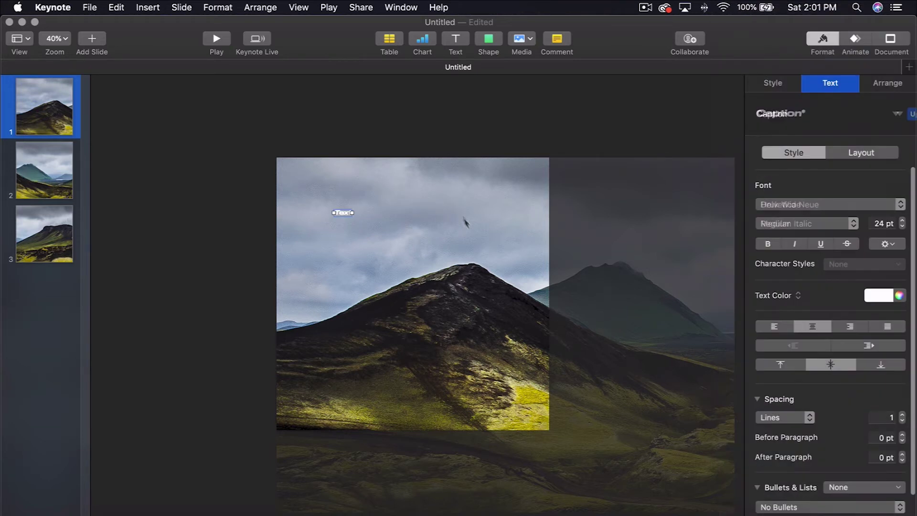
pyautogui.doubleClick(873, 222)
pyautogui.write('100')
pyautogui.press('Return')
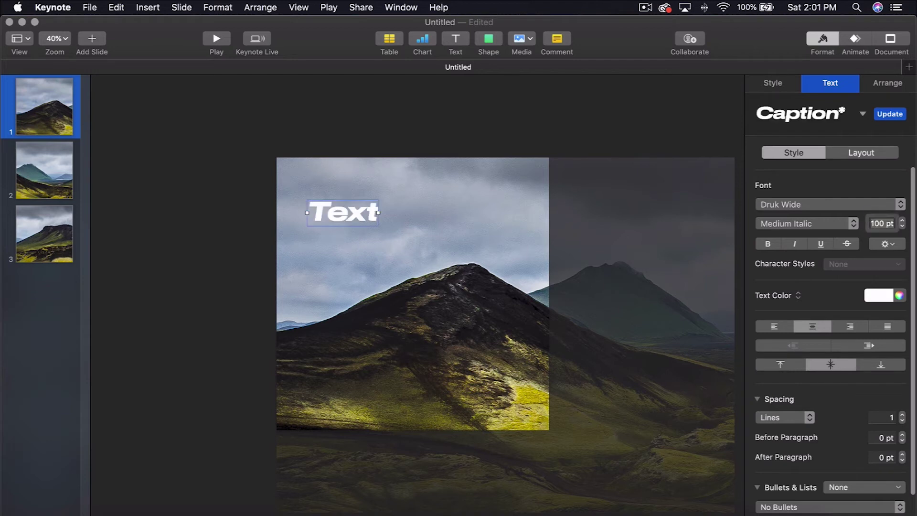
# Type 'Mountains' as the headline and place it near the top-left
pyautogui.doubleClick(342, 213)
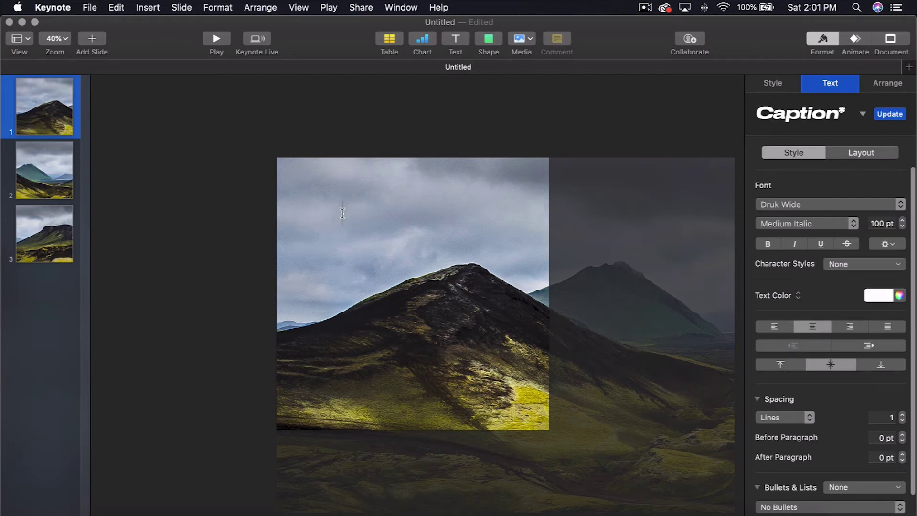
pyautogui.write('Moun')
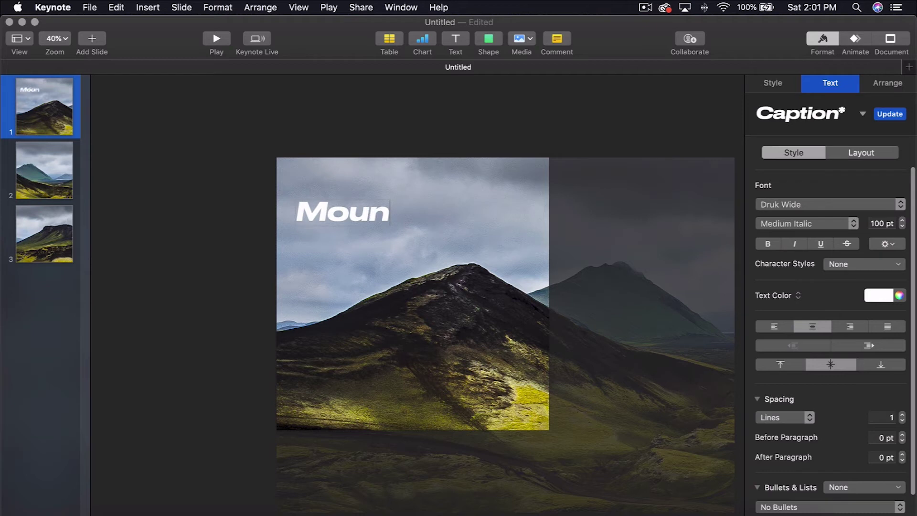
pyautogui.write('ti')
pyautogui.press('BackSpace')
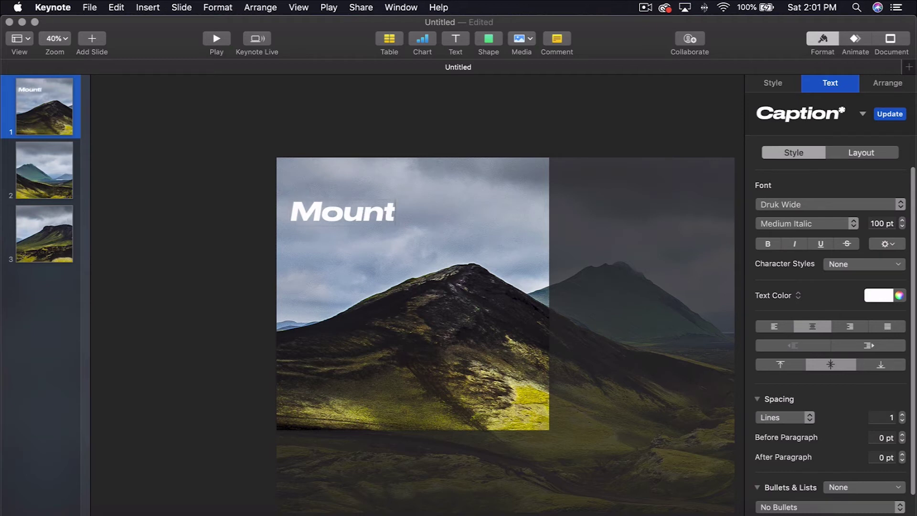
pyautogui.write('ains')
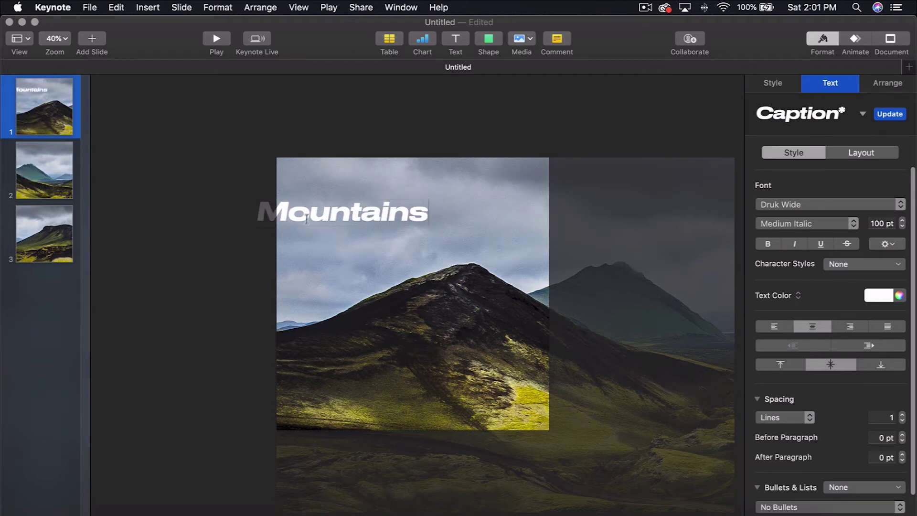
pyautogui.click(312, 237)
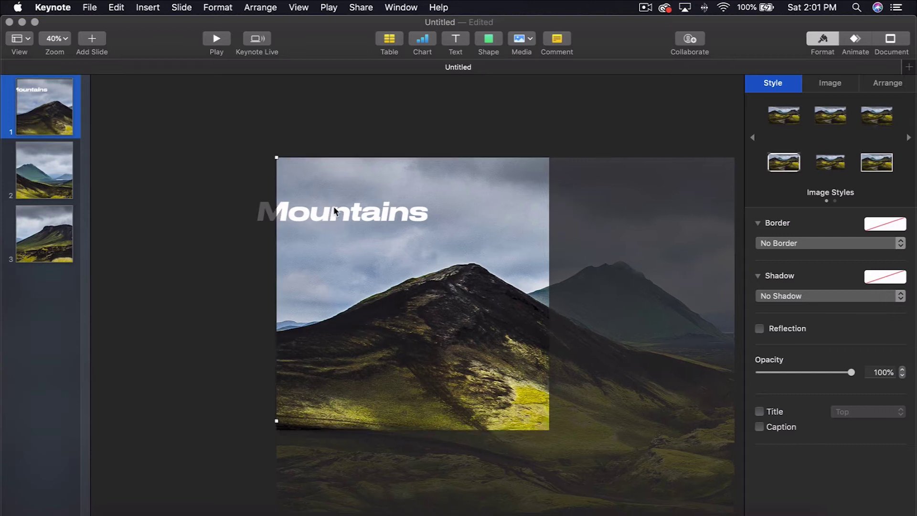
pyautogui.moveTo(330, 217); pyautogui.dragTo(370, 196)
pyautogui.click(504, 320)
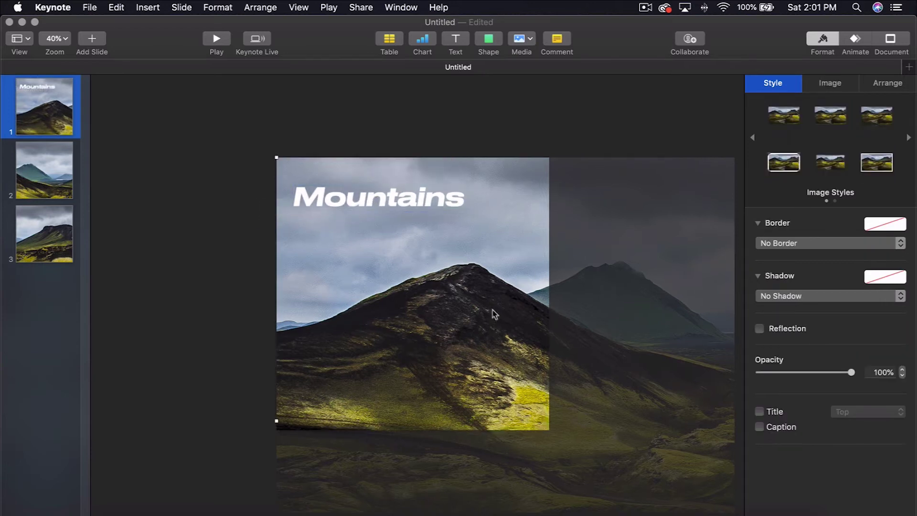
# Duplicate the headline and retype the copy as 'Made in Apple Keynote'
pyautogui.click(407, 197)
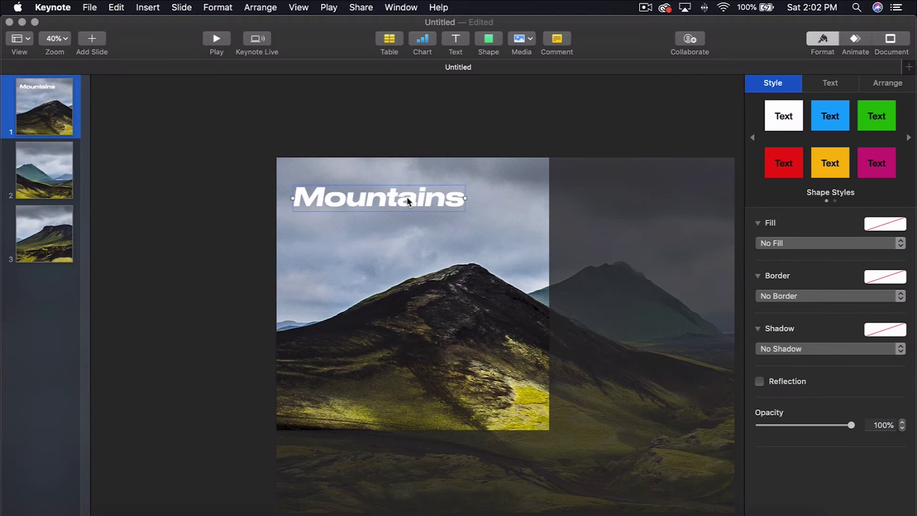
pyautogui.press('super+c')
pyautogui.press('super+v')
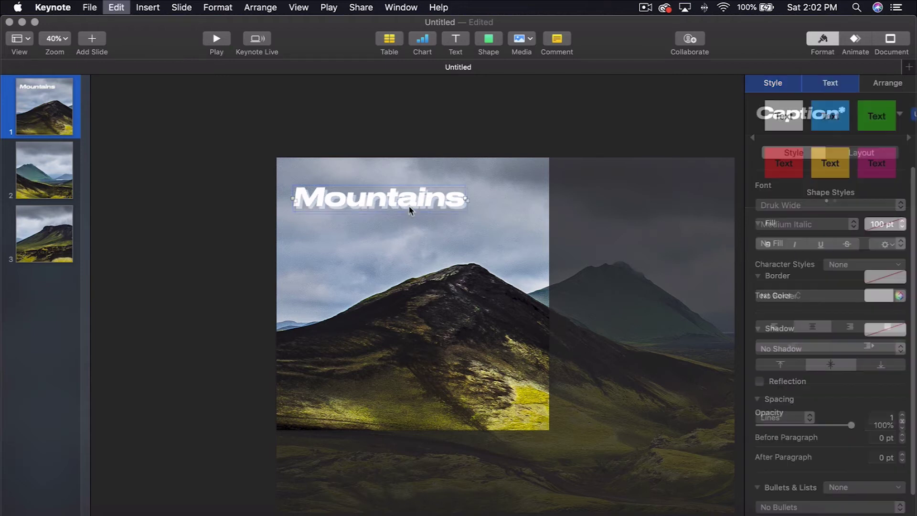
pyautogui.moveTo(404, 198); pyautogui.dragTo(428, 277)
pyautogui.doubleClick(428, 277)
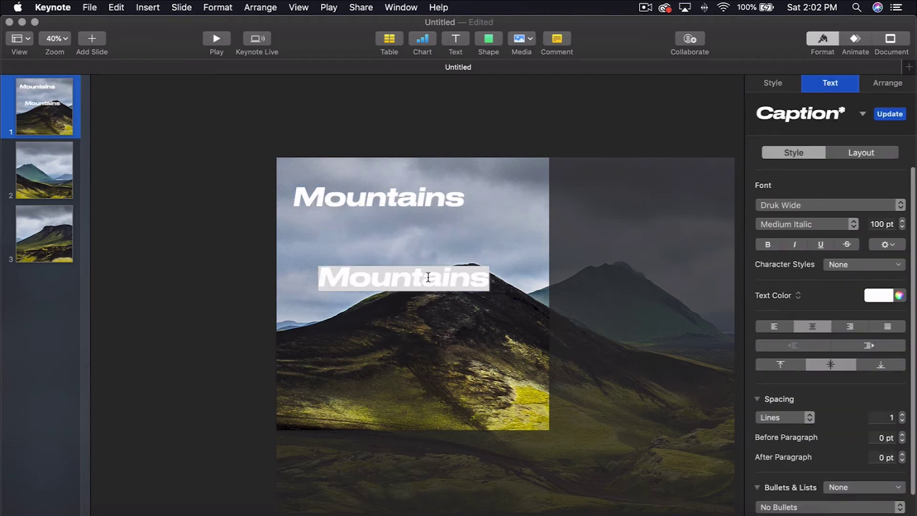
pyautogui.write('Made in A')
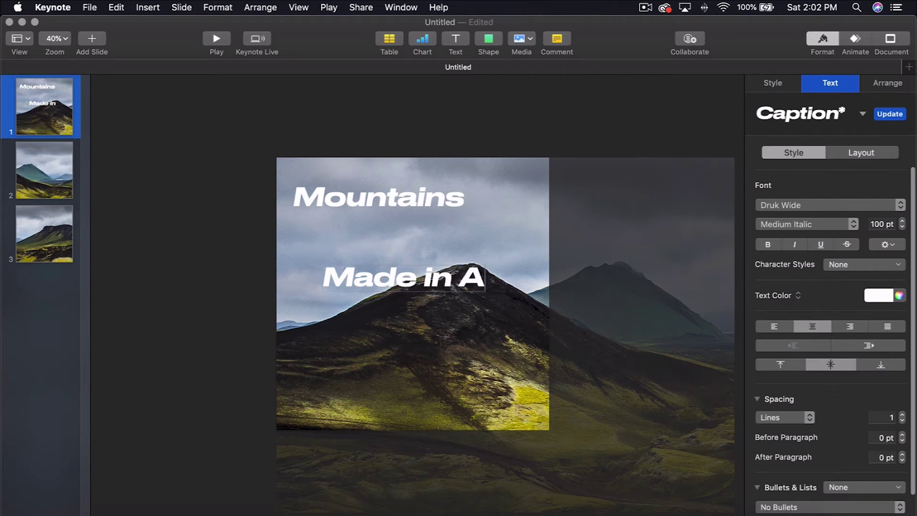
pyautogui.write('pple Ke')
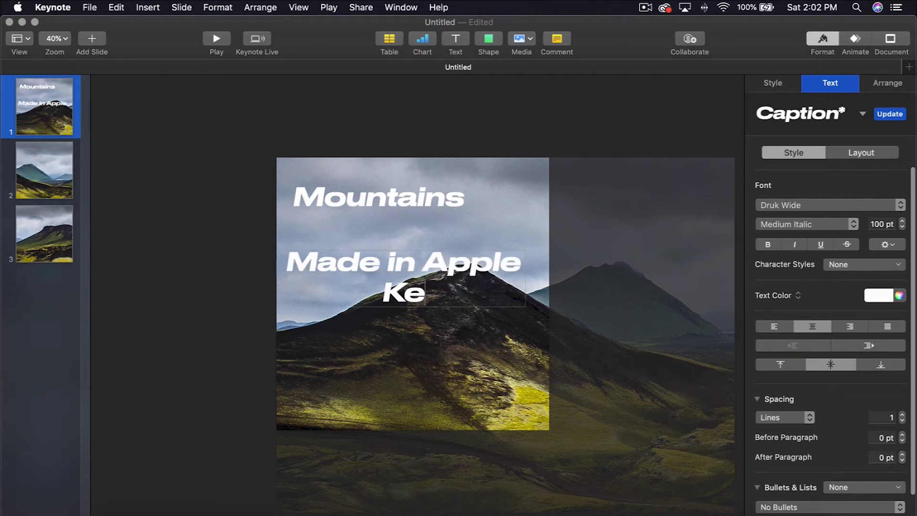
pyautogui.write('ym')
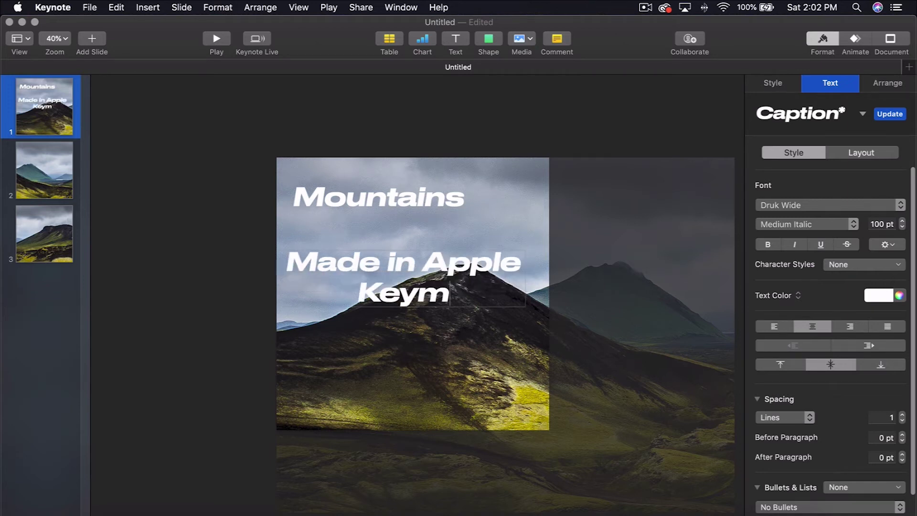
pyautogui.write('ot')
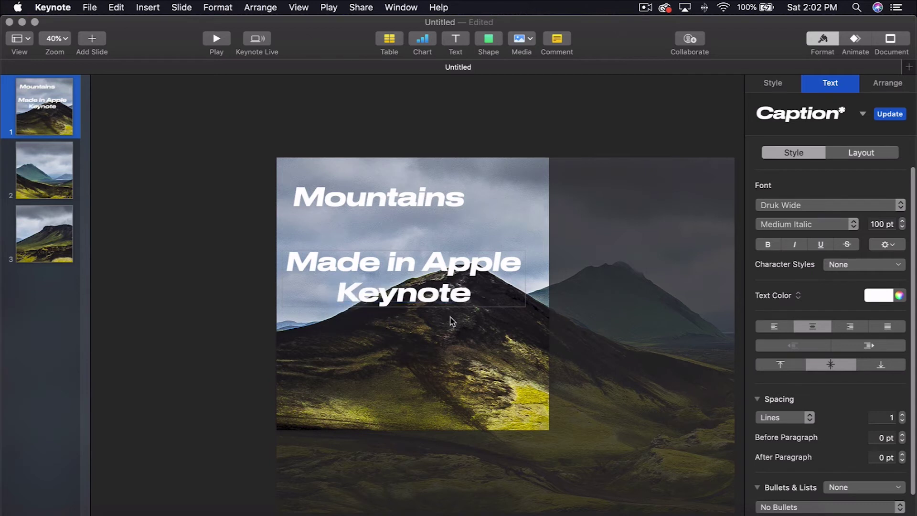
pyautogui.press('Escape')
# Widen the line past the right edge and move it lower on the slide
pyautogui.moveTo(526, 278); pyautogui.dragTo(686, 276)
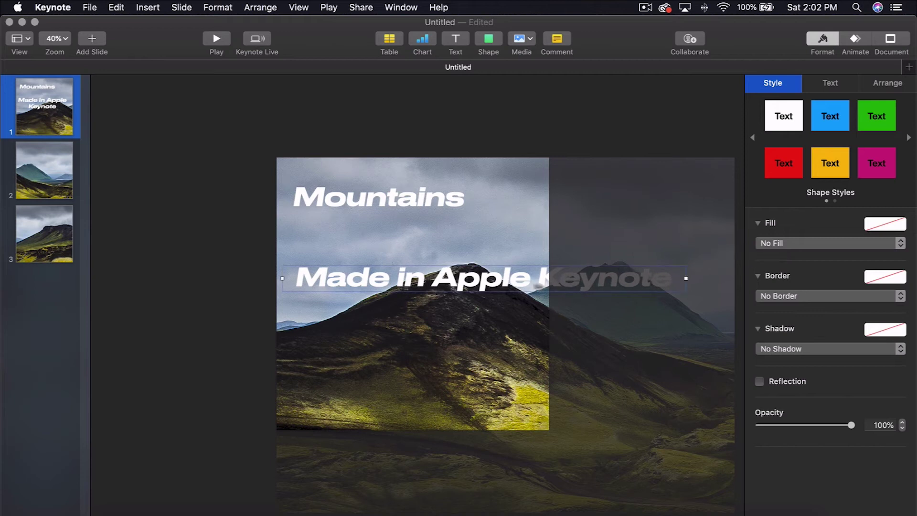
pyautogui.moveTo(481, 286); pyautogui.dragTo(581, 379)
pyautogui.scroll(5, 582, 380)
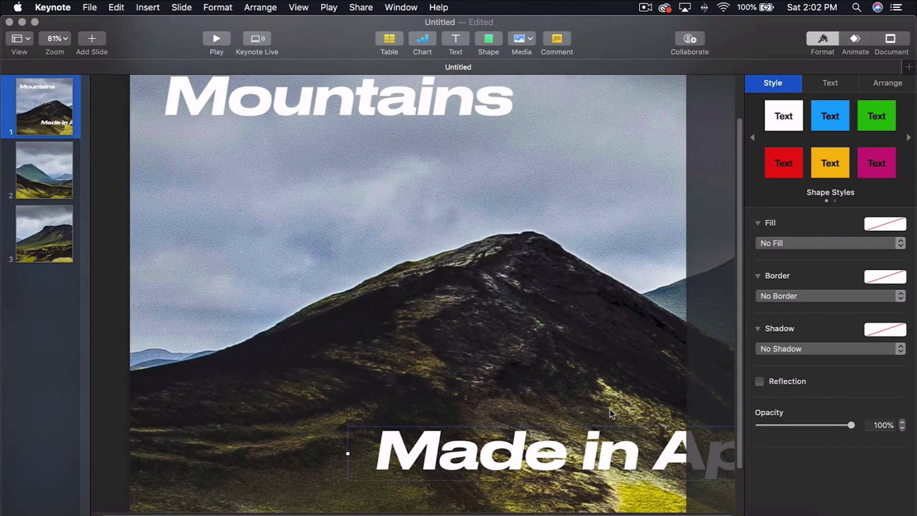
pyautogui.scroll(-3, 609, 409)
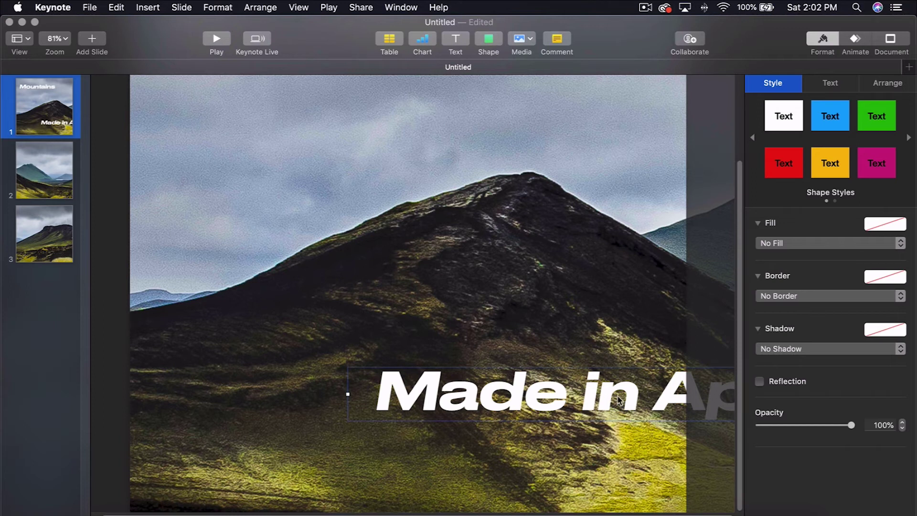
pyautogui.press('Right')
pyautogui.press('Right')
pyautogui.press('Right')
pyautogui.press('Right')
pyautogui.press('Right')
pyautogui.press('Right')
pyautogui.press('Right')
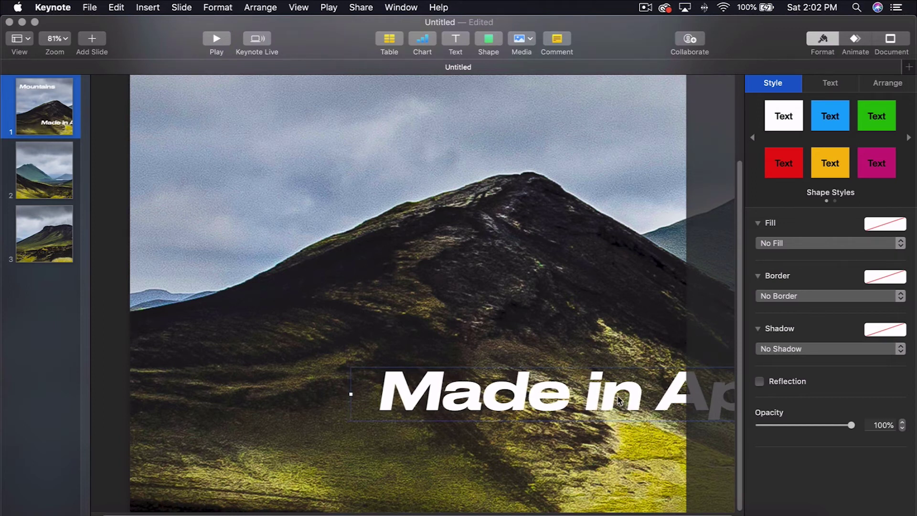
pyautogui.press('Right')
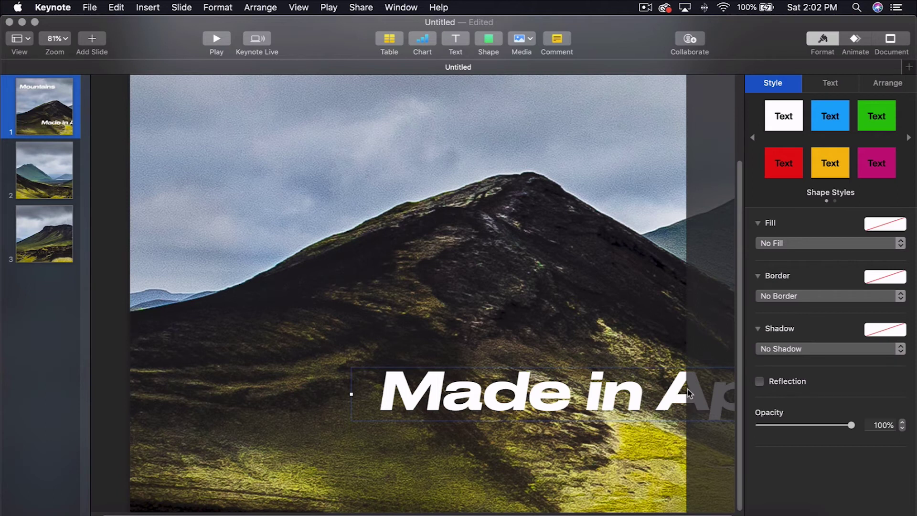
pyautogui.scroll(-5, 606, 341)
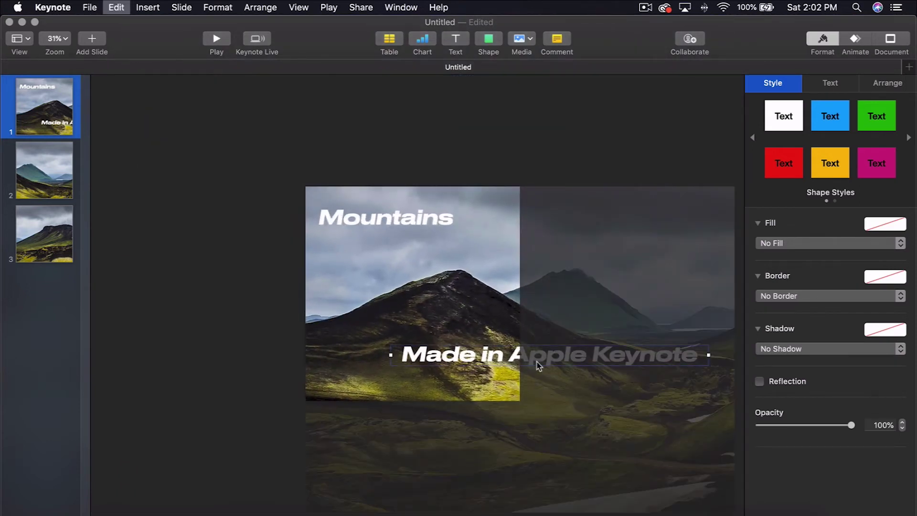
# Paste the 'Made in Apple Keynote' line onto slide 2 and shift it left to show 'Apple Keynote'
pyautogui.click(64, 181)
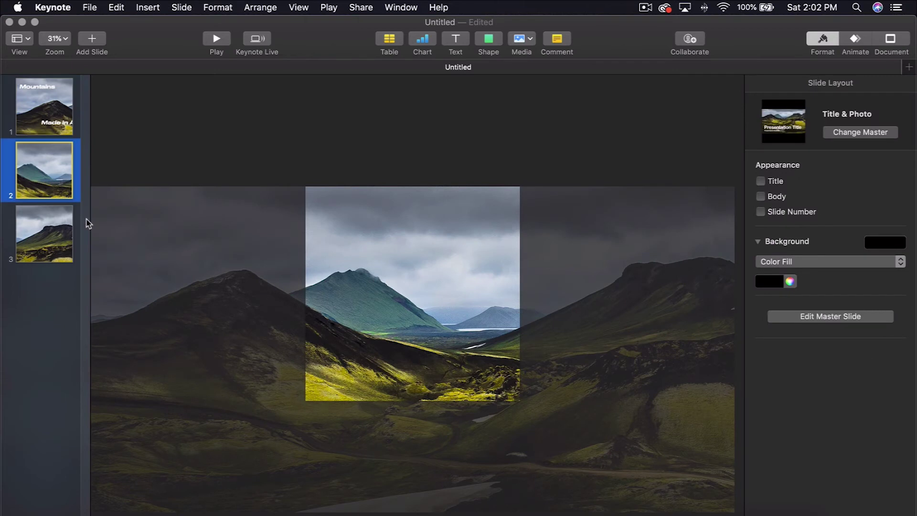
pyautogui.press('super+v')
pyautogui.press('Left')
pyautogui.press('Left')
pyautogui.press('Left')
pyautogui.press('Left')
pyautogui.press('Left')
pyautogui.press('Left')
pyautogui.press('Left')
pyautogui.press('Left')
pyautogui.press('Left')
pyautogui.press('Left')
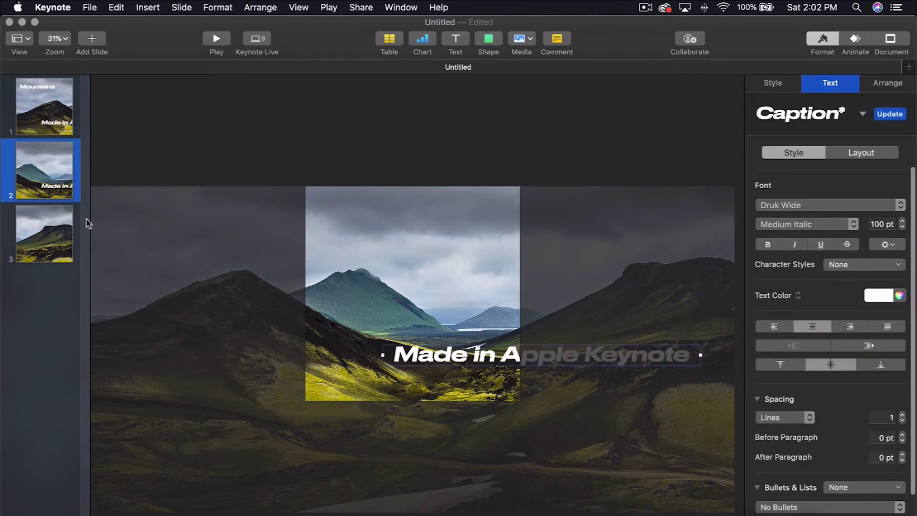
pyautogui.press('Left')
pyautogui.press('Left')
pyautogui.press('Left')
pyautogui.press('Left')
pyautogui.press('Left')
pyautogui.press('Left')
pyautogui.press('Left')
pyautogui.press('Left')
pyautogui.press('Left')
pyautogui.press('Left')
pyautogui.press('Left')
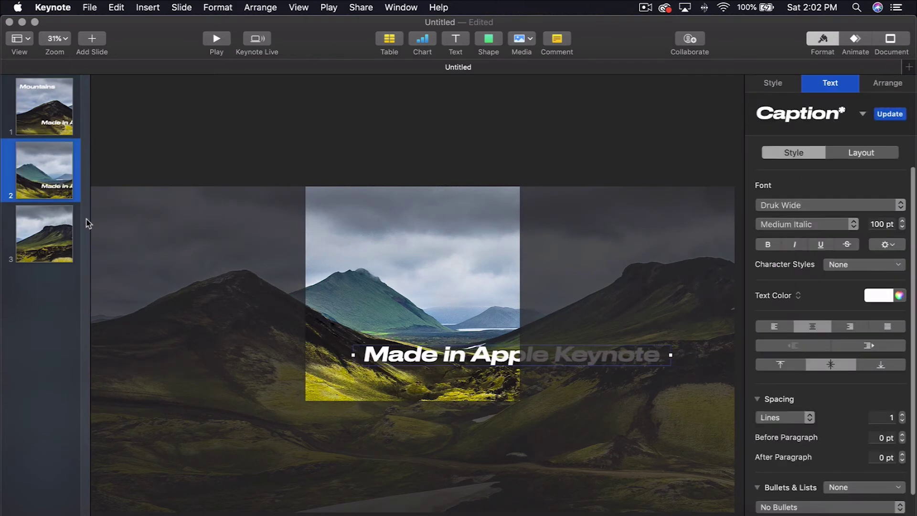
pyautogui.press('Left')
pyautogui.press('Left')
pyautogui.press('Left')
pyautogui.press('Left')
pyautogui.press('Left')
pyautogui.press('Left')
pyautogui.press('Left')
pyautogui.press('Left')
pyautogui.press('Left')
pyautogui.press('Left')
pyautogui.press('Left')
pyautogui.press('Left')
pyautogui.press('Left')
pyautogui.press('Left')
pyautogui.press('Left')
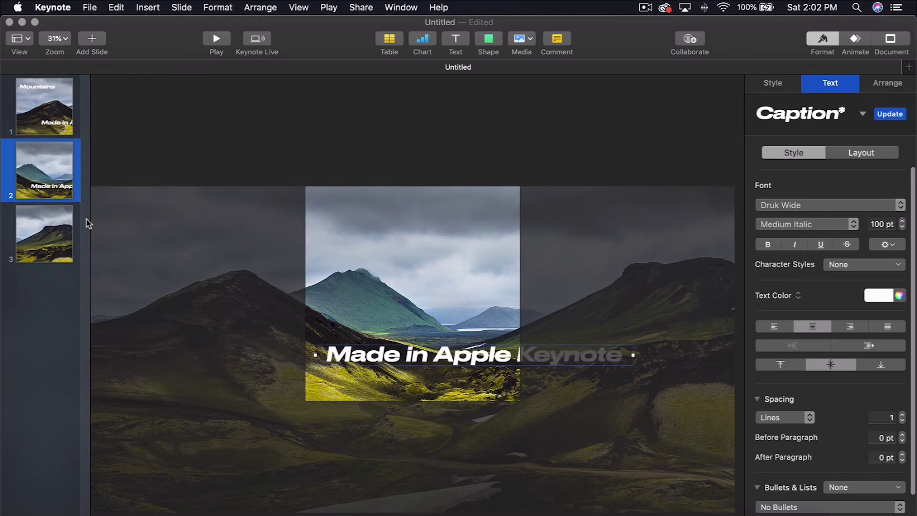
pyautogui.press('Left')
pyautogui.press('Left')
pyautogui.press('Left')
pyautogui.press('Left')
pyautogui.press('Left')
pyautogui.press('Left')
pyautogui.press('Left')
pyautogui.press('Left')
pyautogui.press('Left')
pyautogui.press('Left')
pyautogui.press('Left')
pyautogui.press('Left')
pyautogui.press('Left')
pyautogui.press('Left')
pyautogui.press('Left')
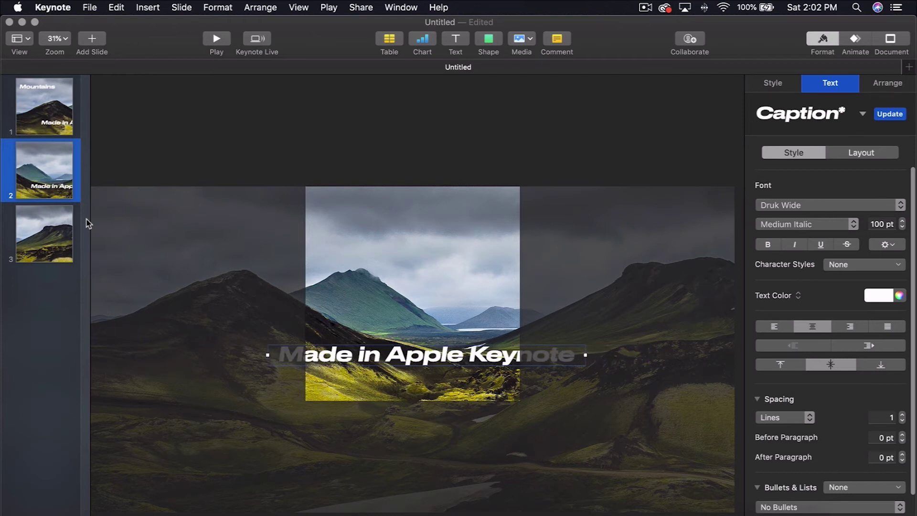
pyautogui.press('Left')
pyautogui.press('Left')
pyautogui.press('Left')
pyautogui.press('Left')
pyautogui.press('Left')
pyautogui.press('Left')
pyautogui.press('Left')
pyautogui.press('Left')
pyautogui.press('Left')
pyautogui.press('Left')
pyautogui.press('Left')
pyautogui.press('Left')
pyautogui.press('Left')
pyautogui.press('Left')
pyautogui.press('Left')
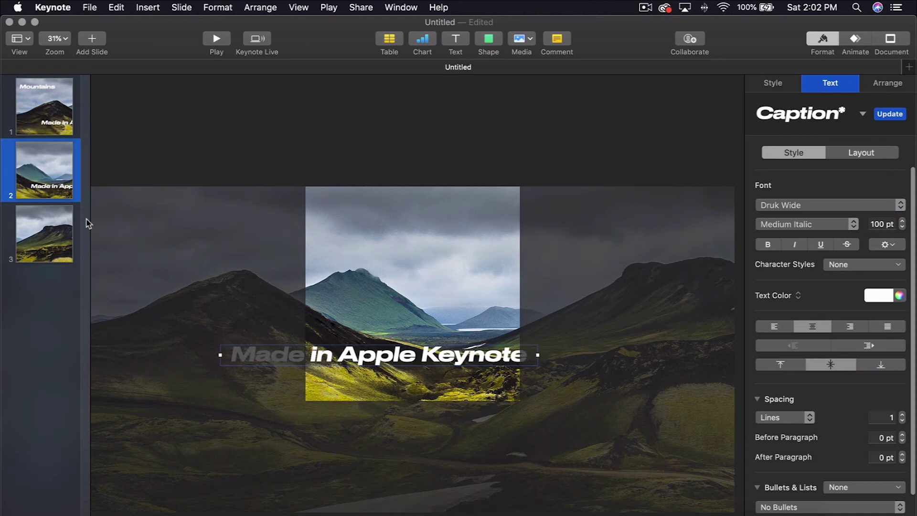
pyautogui.press('Left')
pyautogui.press('Left')
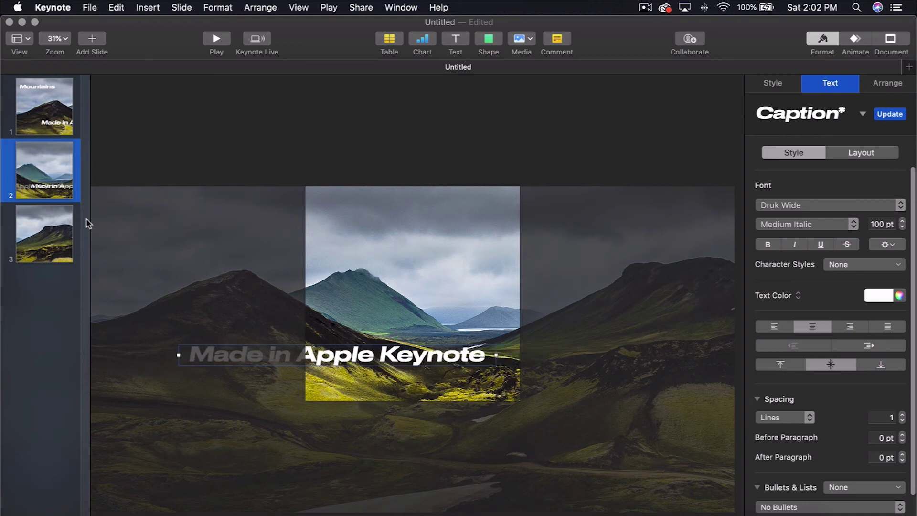
pyautogui.scroll(5, 284, 331)
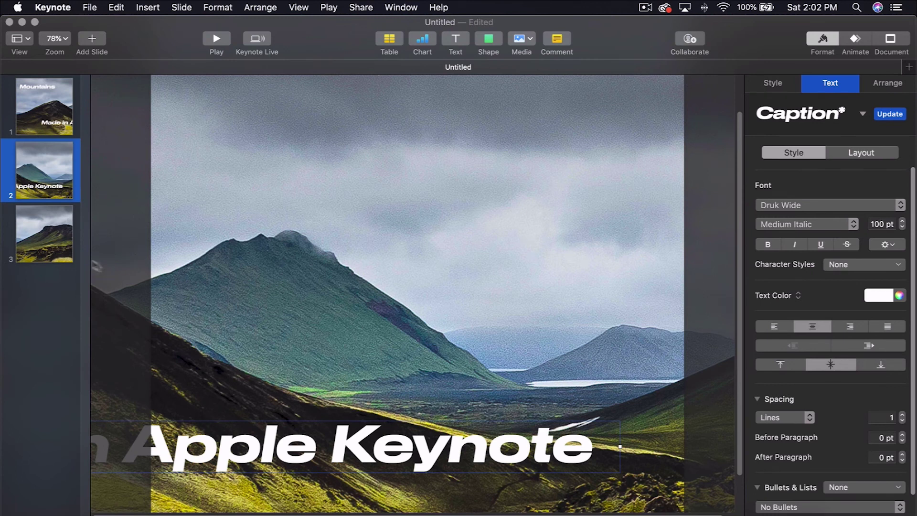
pyautogui.scroll(-3, 366, 350)
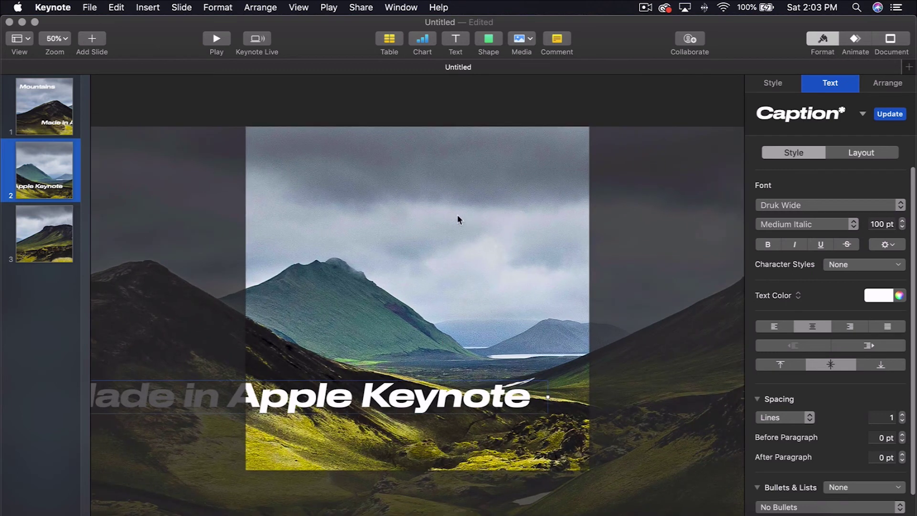
# Insert a 15 pt line, stretch it rightward and move it up into the sky
pyautogui.click(466, 96)
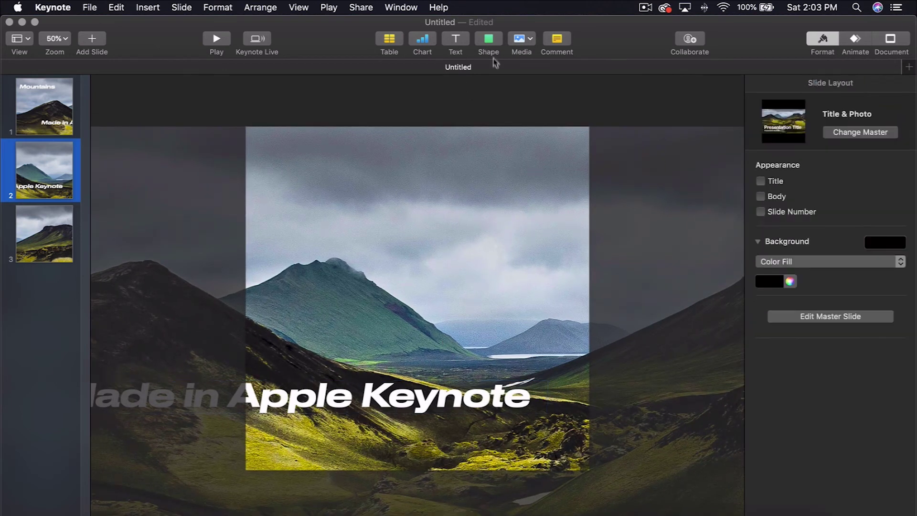
pyautogui.click(488, 44)
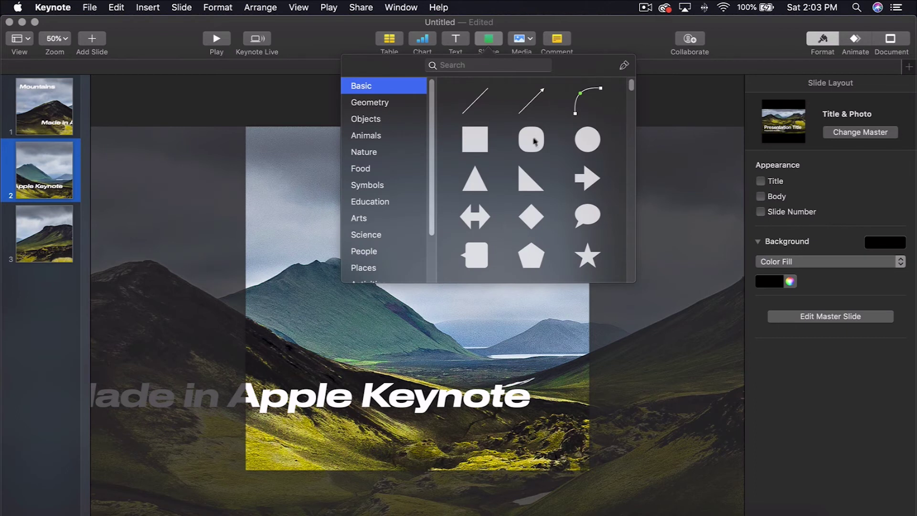
pyautogui.click(480, 100)
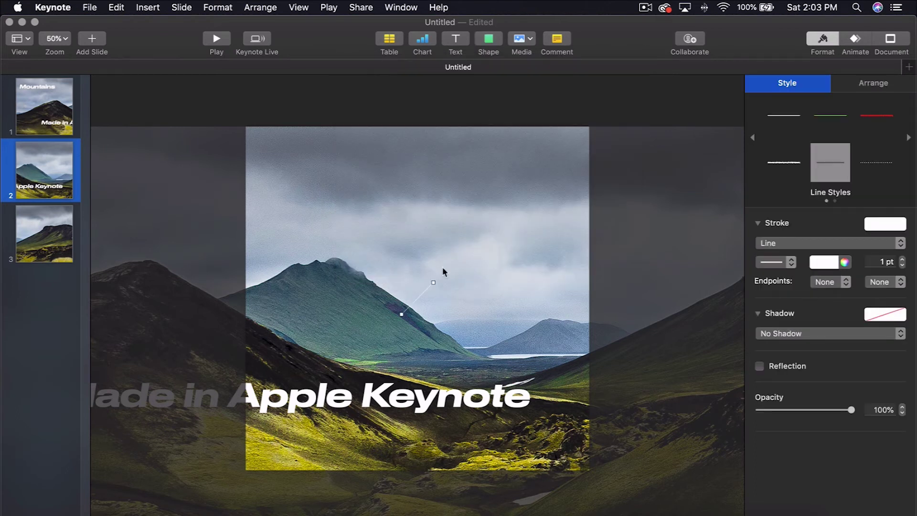
pyautogui.moveTo(433, 282)
pyautogui.mouseDown()
pyautogui.moveTo(439, 270)
pyautogui.moveTo(535, 298)
pyautogui.mouseUp()
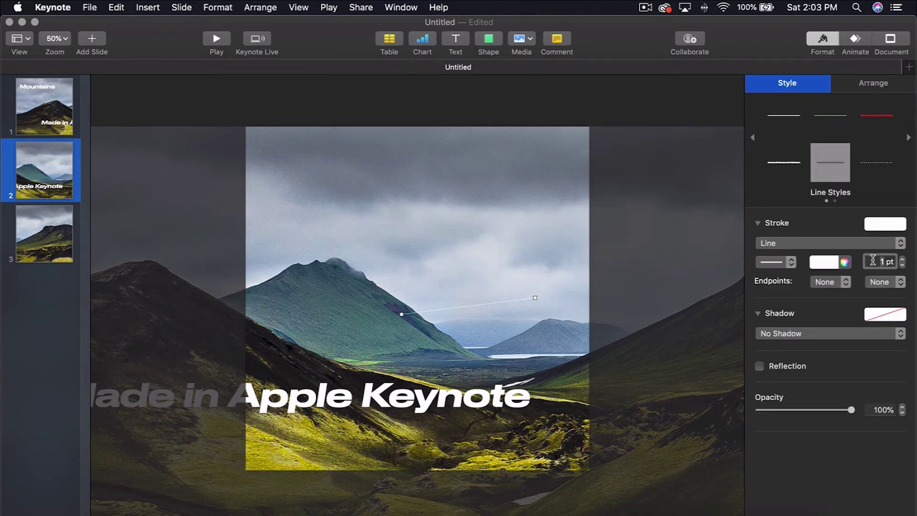
pyautogui.press('Return')
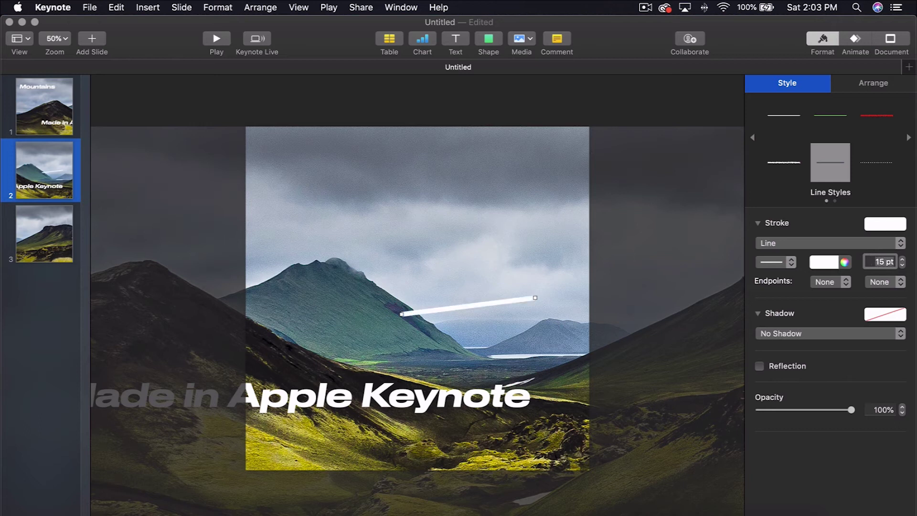
pyautogui.moveTo(455, 297); pyautogui.dragTo(428, 202)
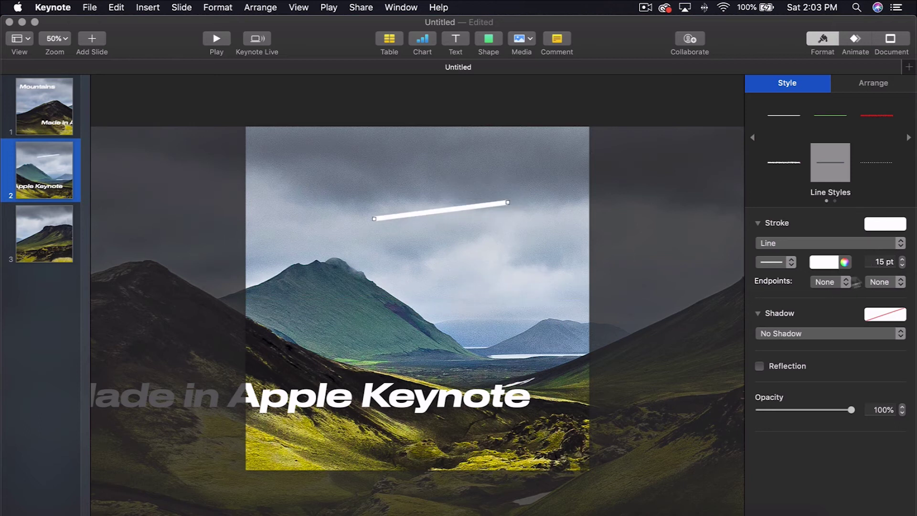
# Make it a 20 pt brush-stroke arrow running level across the sky
pyautogui.click(893, 285)
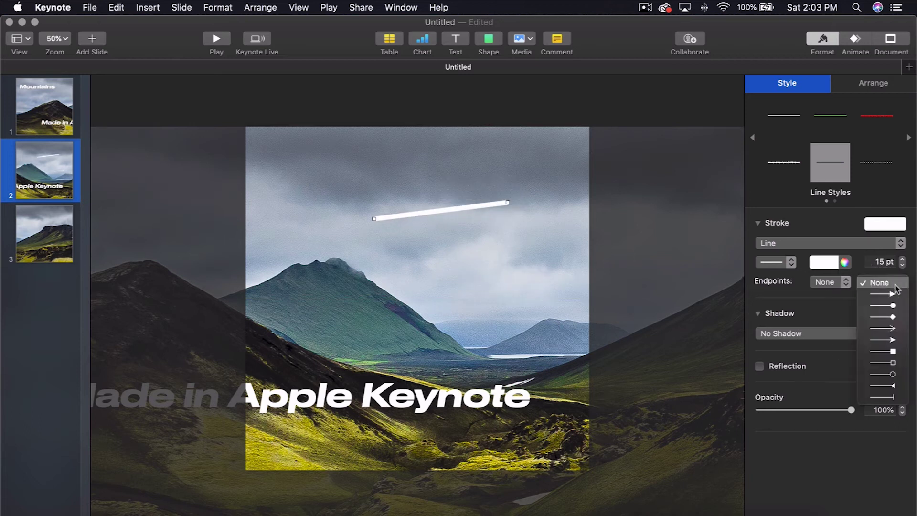
pyautogui.click(904, 329)
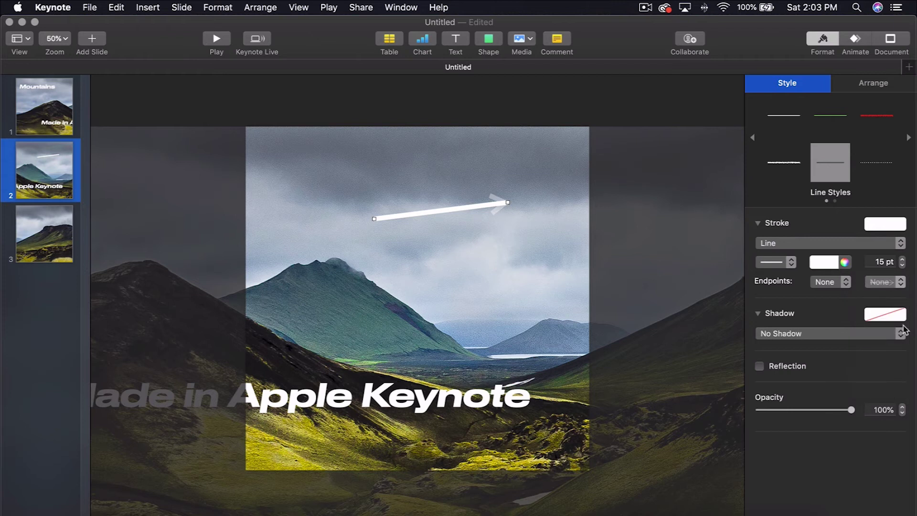
pyautogui.click(790, 263)
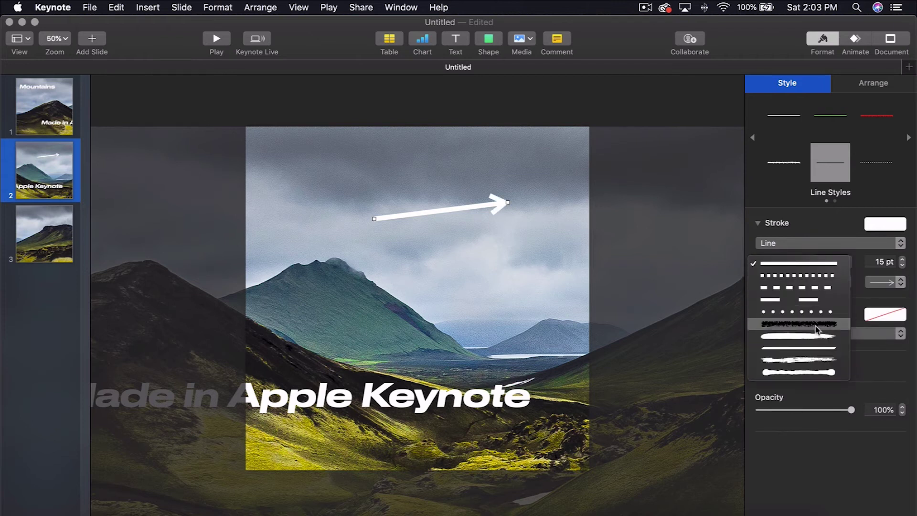
pyautogui.click(823, 361)
pyautogui.doubleClick(870, 262)
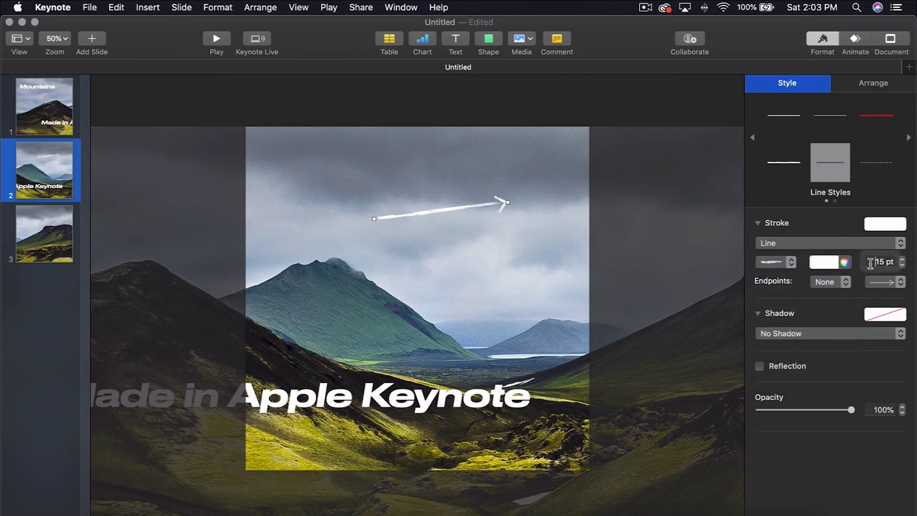
pyautogui.write('20')
pyautogui.press('Return')
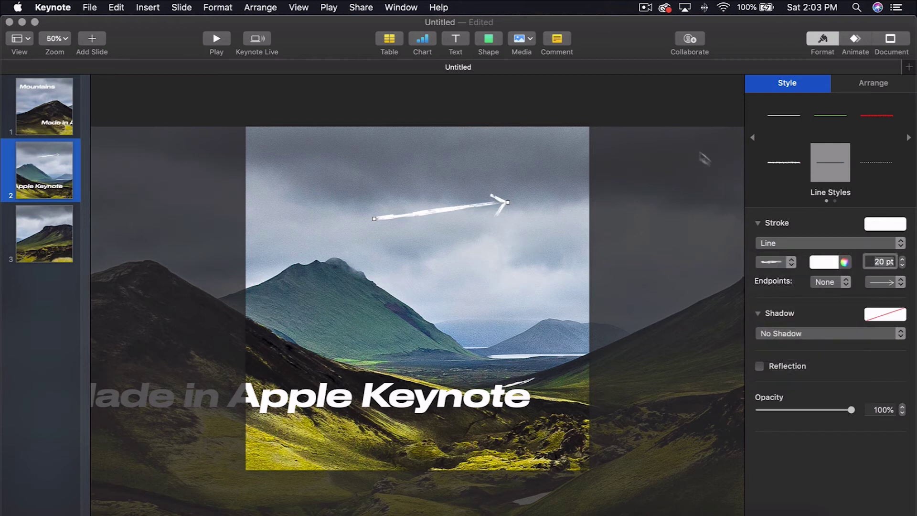
pyautogui.moveTo(507, 202); pyautogui.dragTo(648, 219)
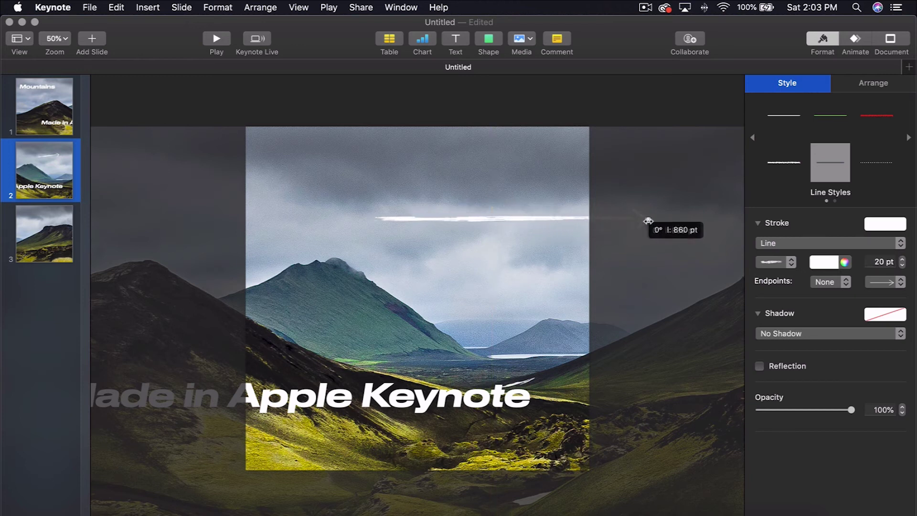
pyautogui.moveTo(581, 221); pyautogui.dragTo(475, 226)
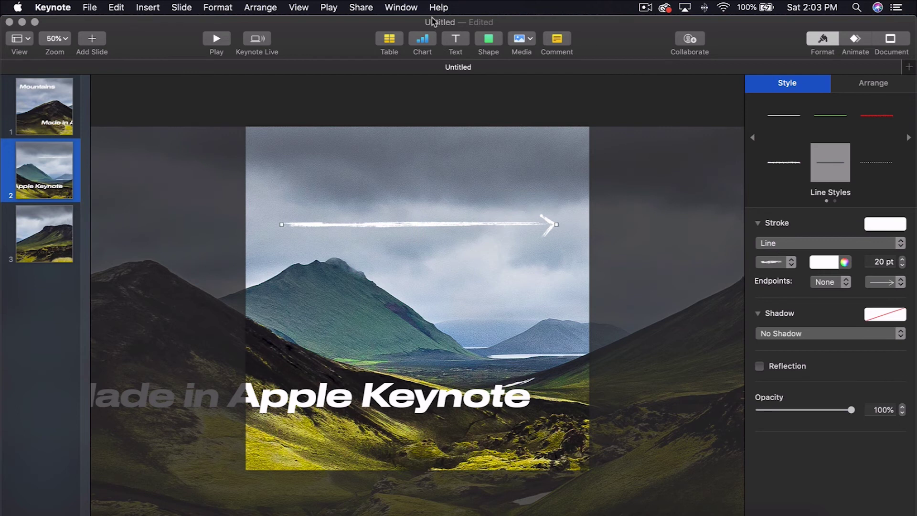
pyautogui.click(494, 48)
# Add a red line and stand it upright across the brush arrow on slide 2
pyautogui.click(482, 96)
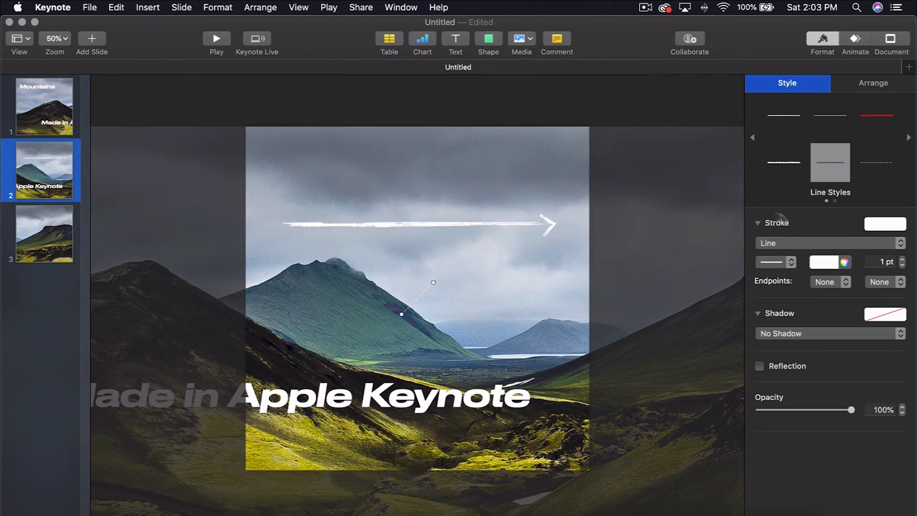
pyautogui.click(844, 263)
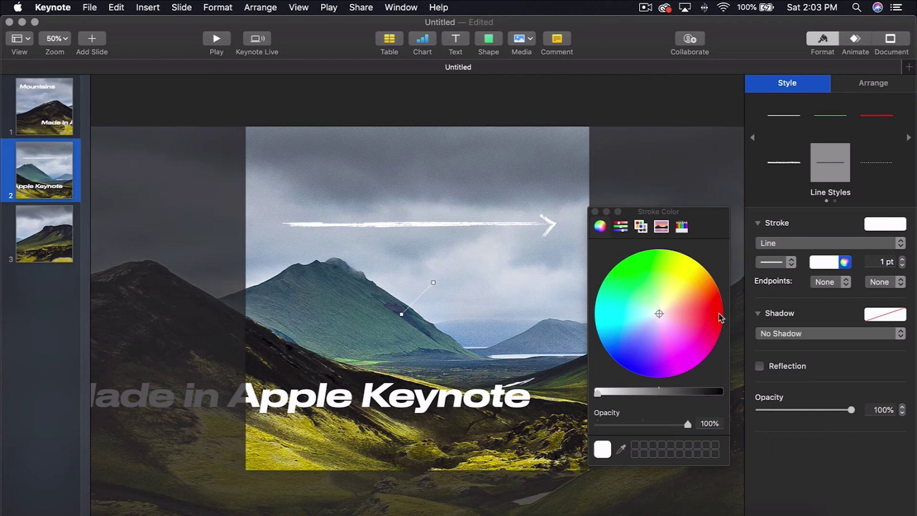
pyautogui.click(721, 317)
pyautogui.click(595, 212)
pyautogui.moveTo(432, 282)
pyautogui.mouseDown()
pyautogui.moveTo(401, 239)
pyautogui.moveTo(421, 215)
pyautogui.mouseUp()
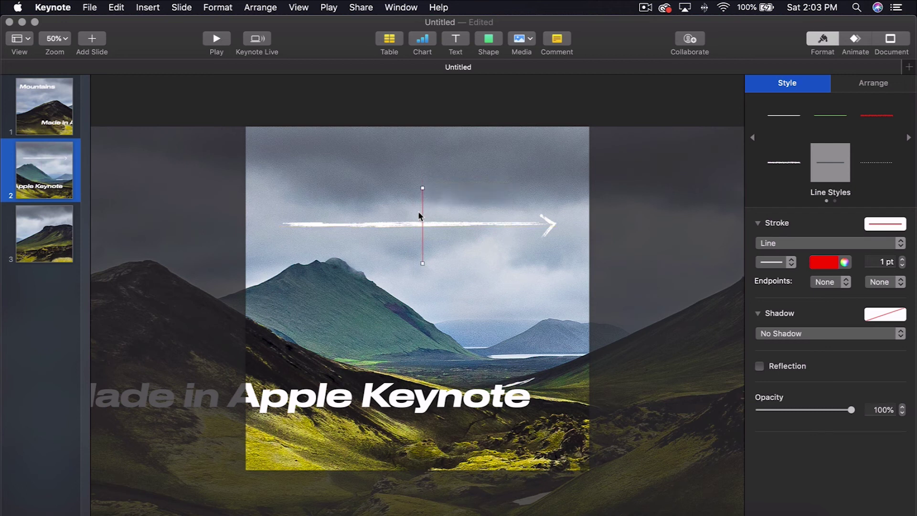
# Nudge the arrow and red line right until the arrowhead overhangs slide 2's edge, then copy the arrow
pyautogui.keyDown('shift'); pyautogui.click(449, 222); pyautogui.keyUp('shift')
pyautogui.hotkey('shift', 'Right')
pyautogui.hotkey('shift', 'Right')
pyautogui.hotkey('shift', 'Right')
pyautogui.hotkey('shift', 'Right')
pyautogui.hotkey('shift', 'Right')
pyautogui.hotkey('shift', 'Right')
pyautogui.hotkey('shift', 'Right')
pyautogui.hotkey('shift', 'Right')
pyautogui.hotkey('shift', 'Right')
pyautogui.hotkey('shift', 'Right')
pyautogui.hotkey('shift', 'Right')
pyautogui.hotkey('shift', 'Right')
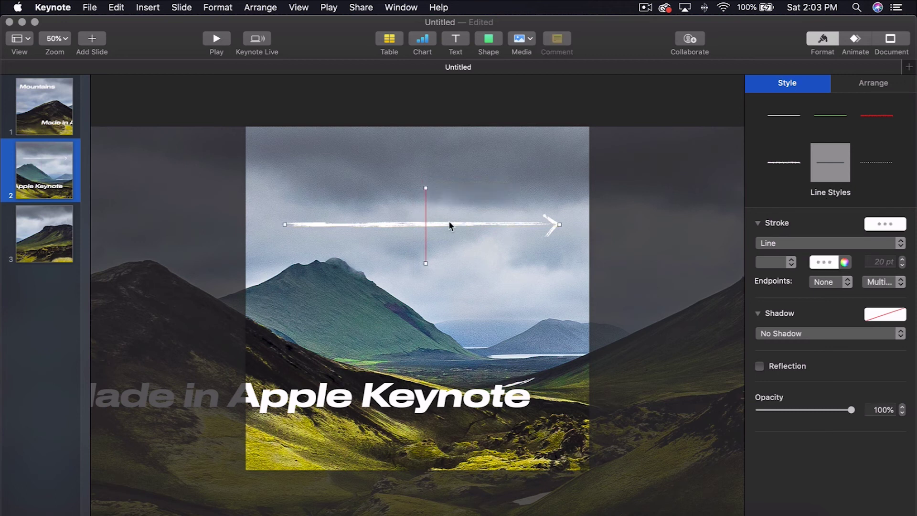
pyautogui.hotkey('shift', 'Right')
pyautogui.hotkey('shift', 'Right')
pyautogui.hotkey('shift', 'Right')
pyautogui.hotkey('shift', 'Right')
pyautogui.hotkey('shift', 'Right')
pyautogui.hotkey('shift', 'Right')
pyautogui.hotkey('shift', 'Right')
pyautogui.hotkey('shift', 'Right')
pyautogui.hotkey('shift', 'Right')
pyautogui.hotkey('shift', 'Right')
pyautogui.hotkey('shift', 'Right')
pyautogui.hotkey('shift', 'Right')
pyautogui.hotkey('shift', 'Right')
pyautogui.hotkey('shift', 'Right')
pyautogui.hotkey('shift', 'Right')
pyautogui.hotkey('shift', 'Right')
pyautogui.hotkey('shift', 'Right')
pyautogui.hotkey('shift', 'Right')
pyautogui.hotkey('shift', 'Right')
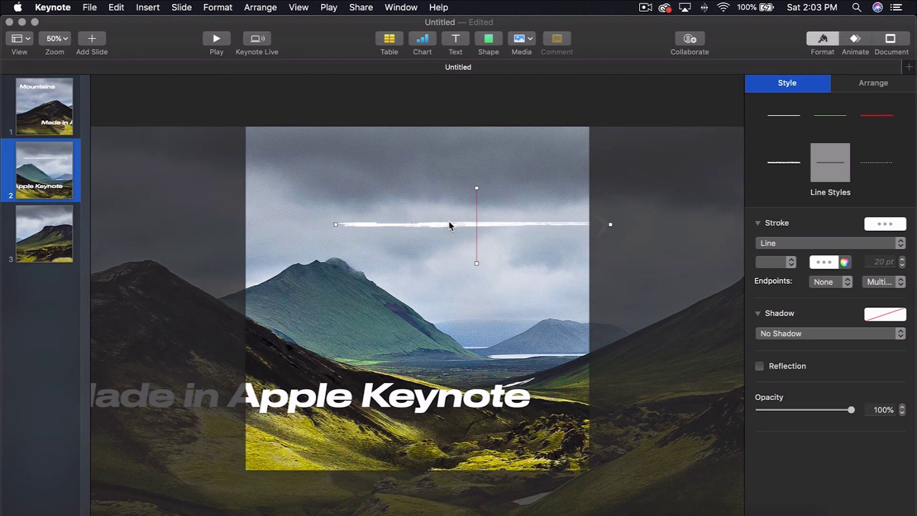
pyautogui.hotkey('shift', 'Right')
pyautogui.hotkey('shift', 'Right')
pyautogui.hotkey('shift', 'Right')
pyautogui.hotkey('shift', 'Right')
pyautogui.hotkey('shift', 'Right')
pyautogui.hotkey('shift', 'Right')
pyautogui.hotkey('shift', 'Right')
pyautogui.hotkey('shift', 'Right')
pyautogui.hotkey('shift', 'Right')
pyautogui.hotkey('shift', 'Right')
pyautogui.hotkey('shift', 'Right')
pyautogui.hotkey('shift', 'Right')
pyautogui.hotkey('shift', 'Right')
pyautogui.hotkey('shift', 'Right')
pyautogui.hotkey('shift', 'Right')
pyautogui.hotkey('shift', 'Right')
pyautogui.hotkey('shift', 'Right')
pyautogui.hotkey('shift', 'Right')
pyautogui.hotkey('shift', 'Right')
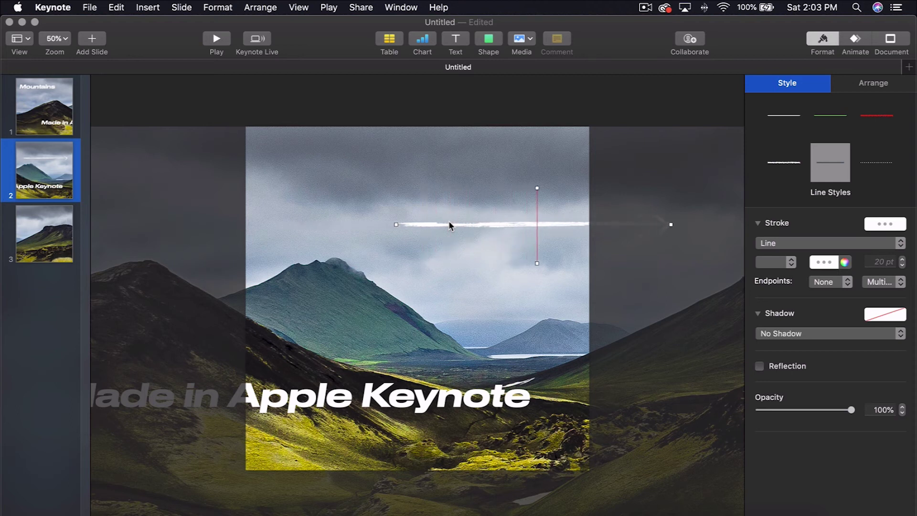
pyautogui.hotkey('shift', 'Right')
pyautogui.hotkey('shift', 'Right')
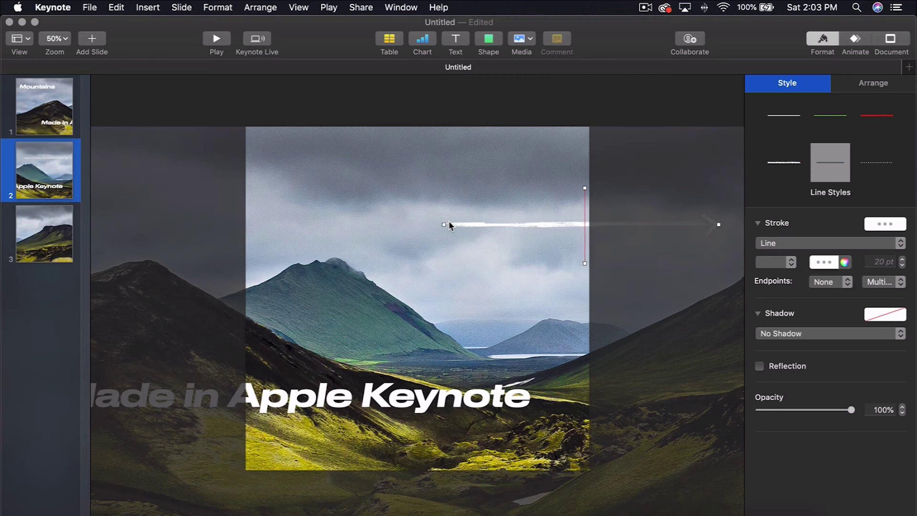
pyautogui.press('Right')
pyautogui.press('Right')
pyautogui.press('Right')
pyautogui.press('Right')
pyautogui.press('super+c')
# Paste the arrow onto slide 3 and nudge it left so it enters from the left edge
pyautogui.click(47, 243)
pyautogui.press('super+v')
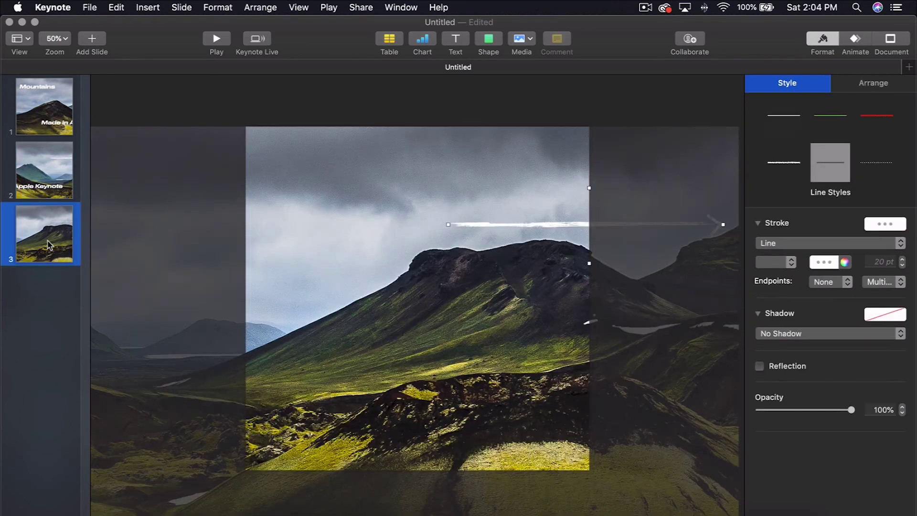
pyautogui.press('Left')
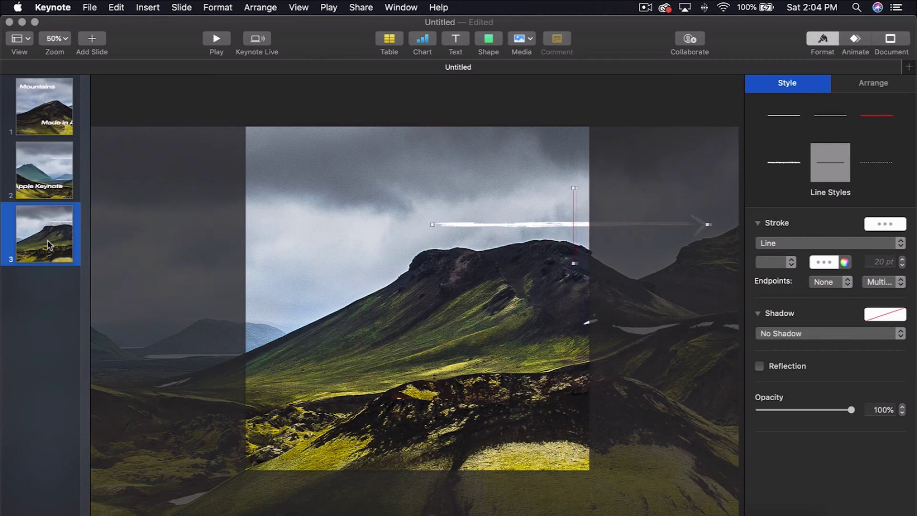
pyautogui.press('Left')
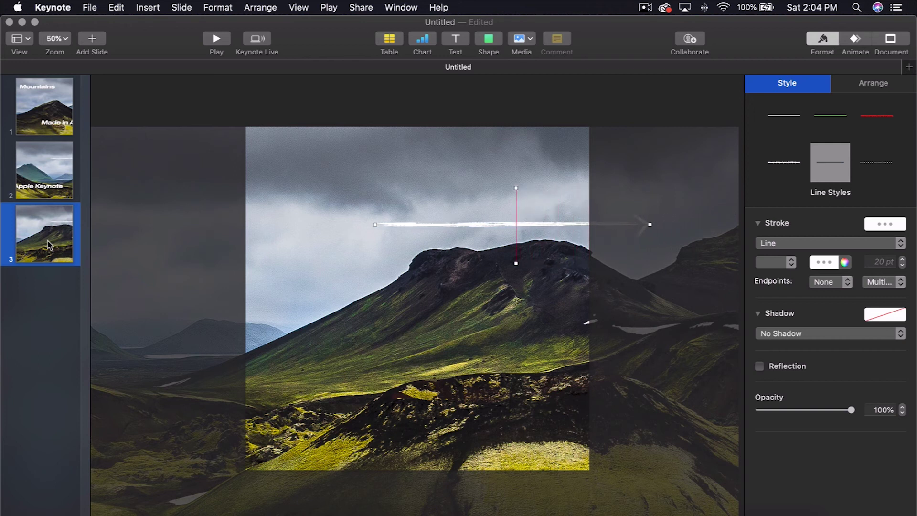
pyautogui.press('Left')
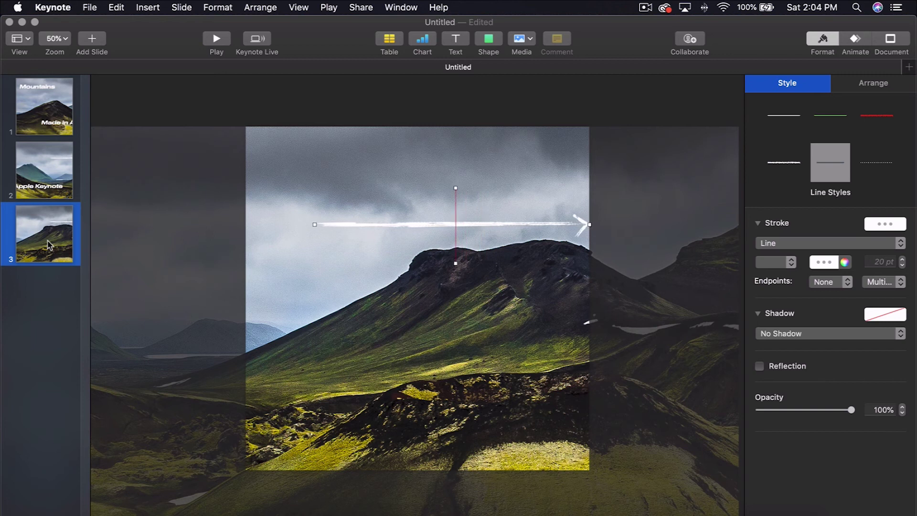
pyautogui.press('Left')
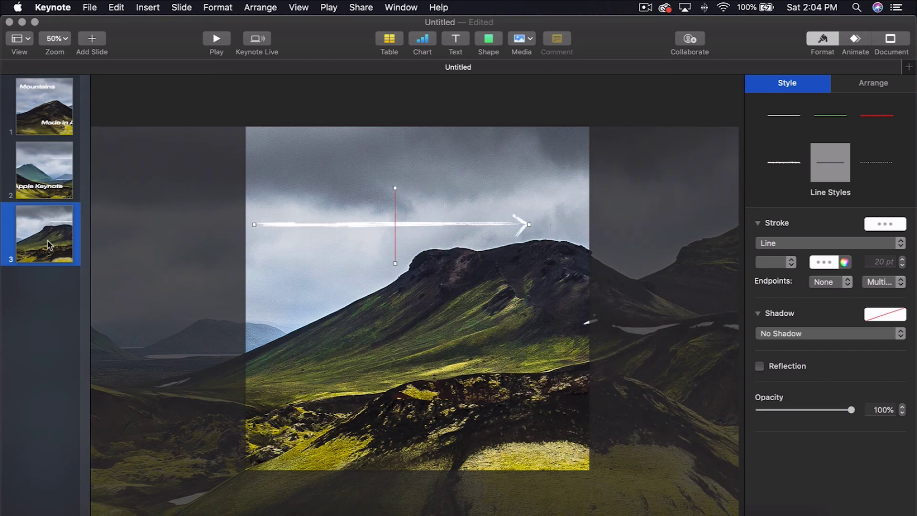
pyautogui.press('Left')
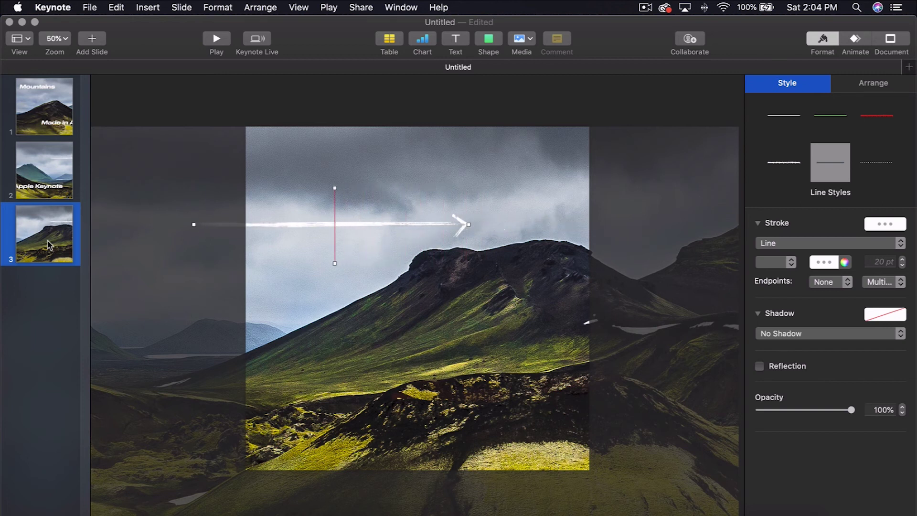
pyautogui.press('Left')
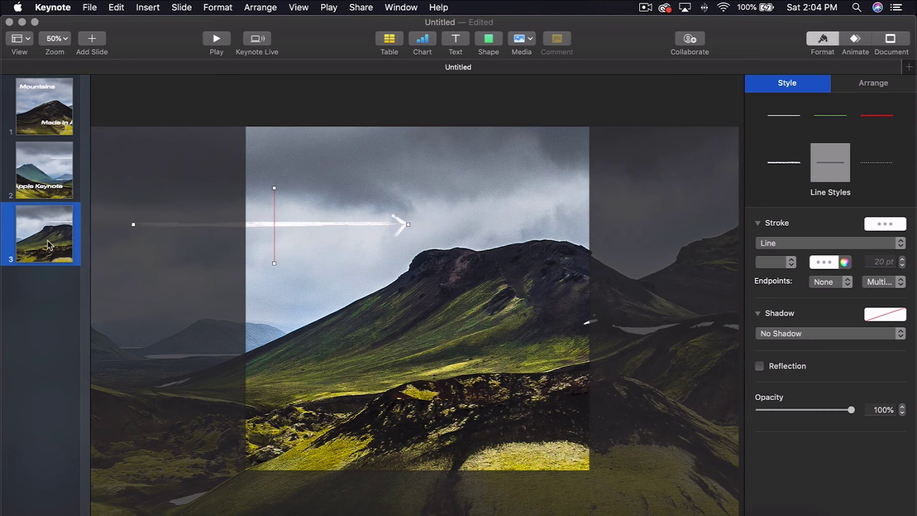
pyautogui.press('Left')
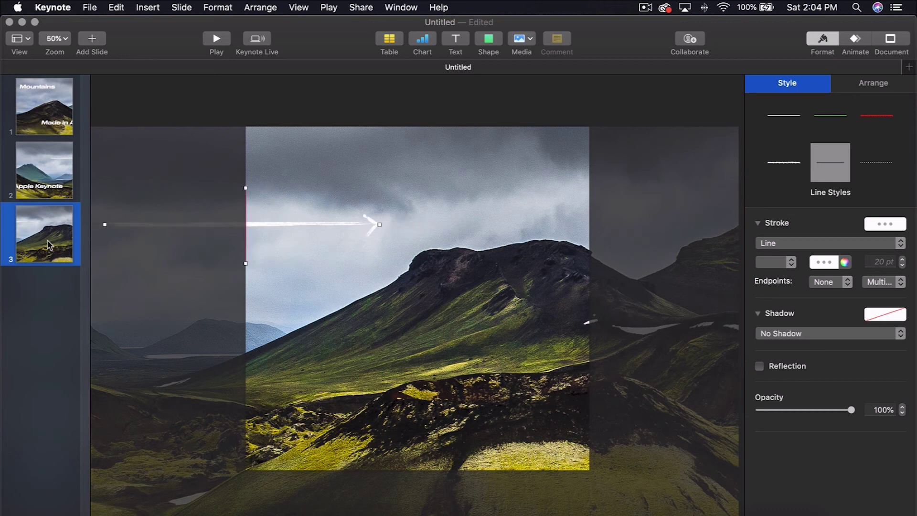
# Compare the arrow's placement on slides 3 and 2, then return to slide 3
pyautogui.click(188, 98)
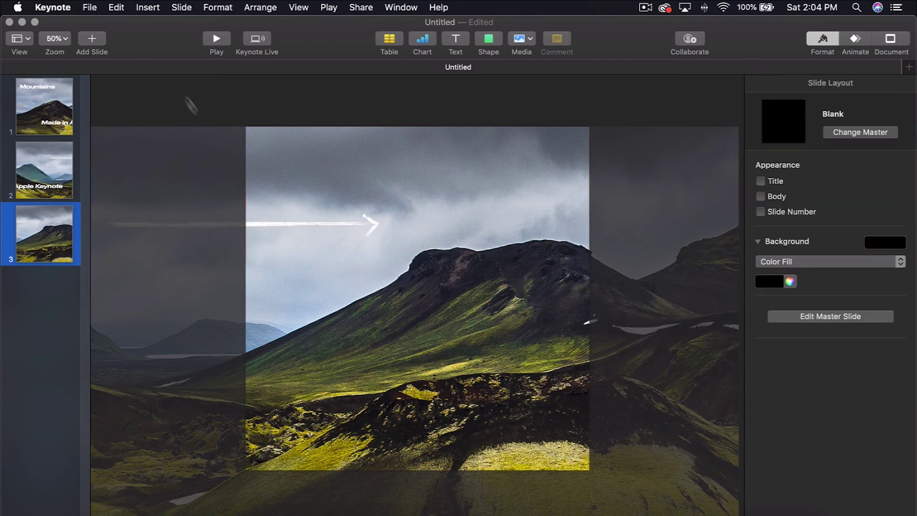
pyautogui.click(246, 213)
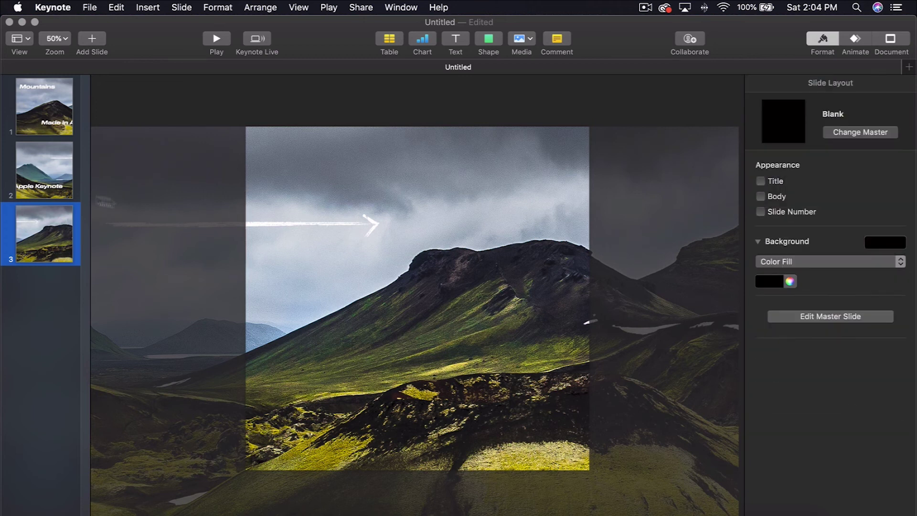
pyautogui.click(44, 170)
pyautogui.click(590, 211)
pyautogui.click(655, 262)
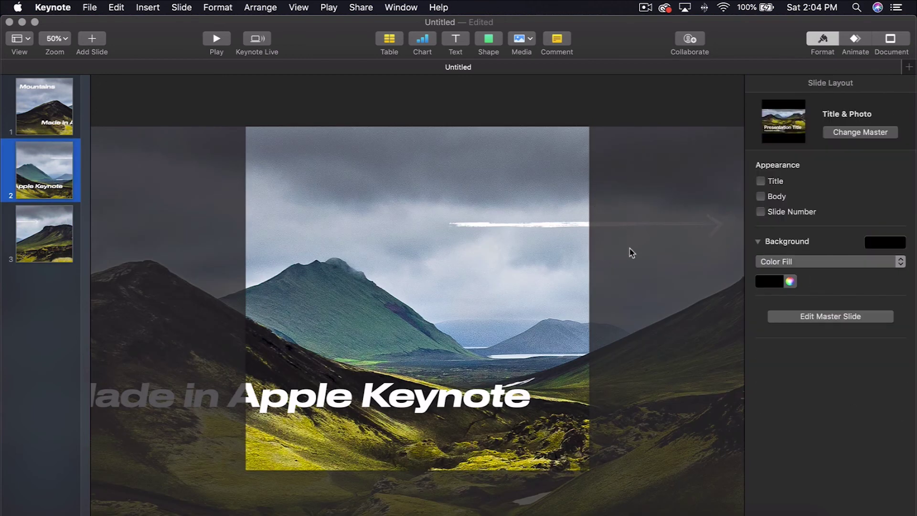
pyautogui.press('Down')
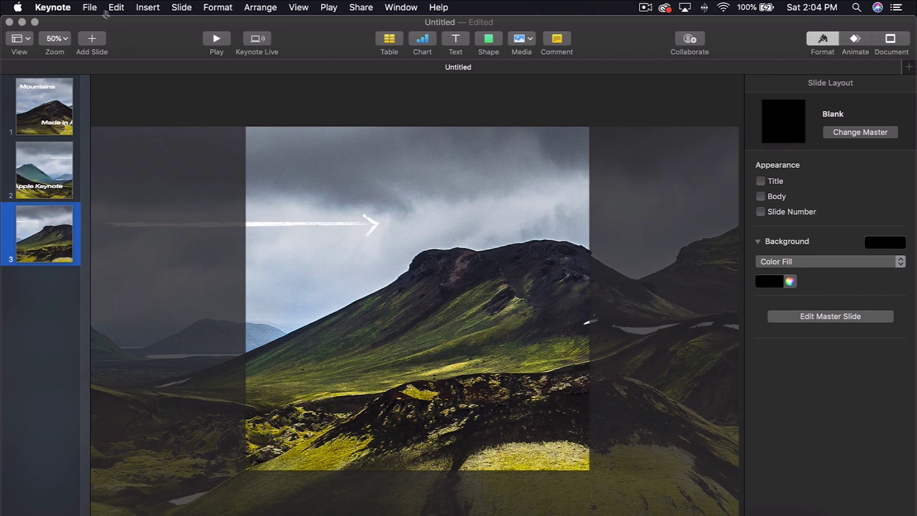
pyautogui.click(90, 7)
# Export the slides as JPEG (High Quality) images named 'Mountains' to the Desktop, then hide Keynote
pyautogui.moveTo(105, 139)
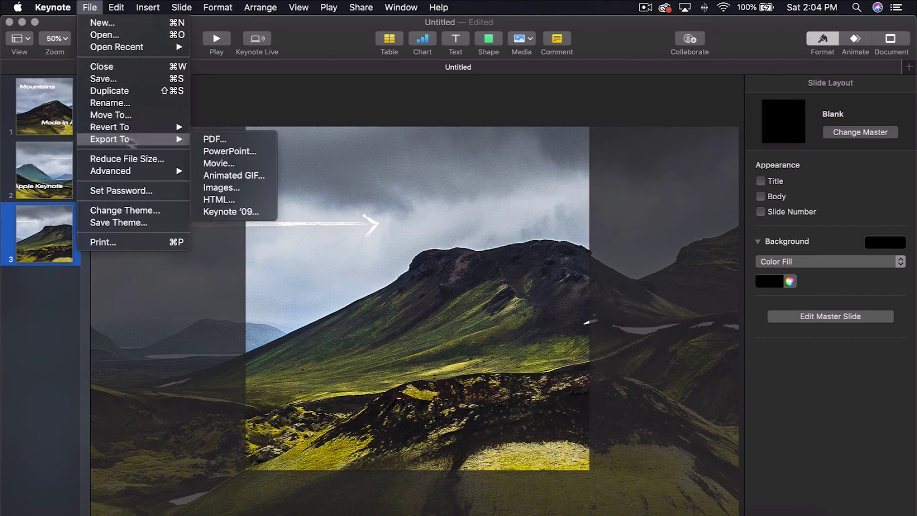
pyautogui.click(234, 188)
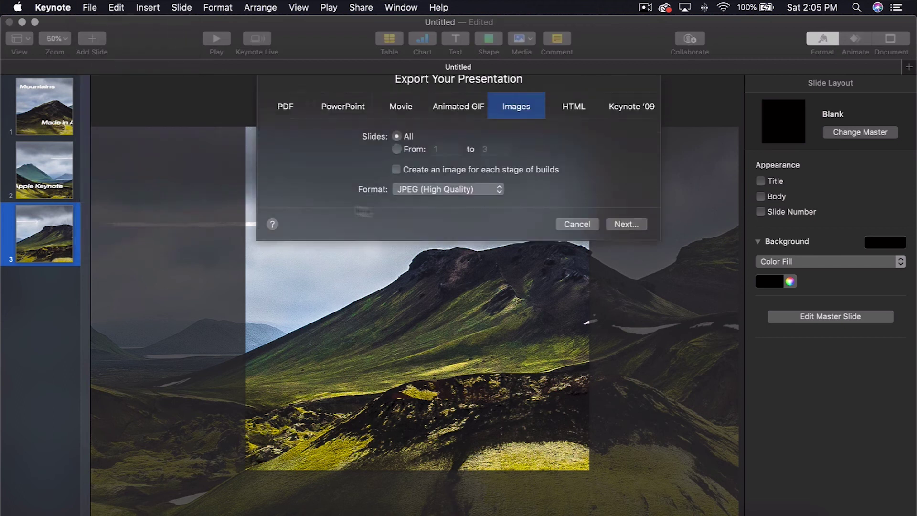
pyautogui.click(461, 208)
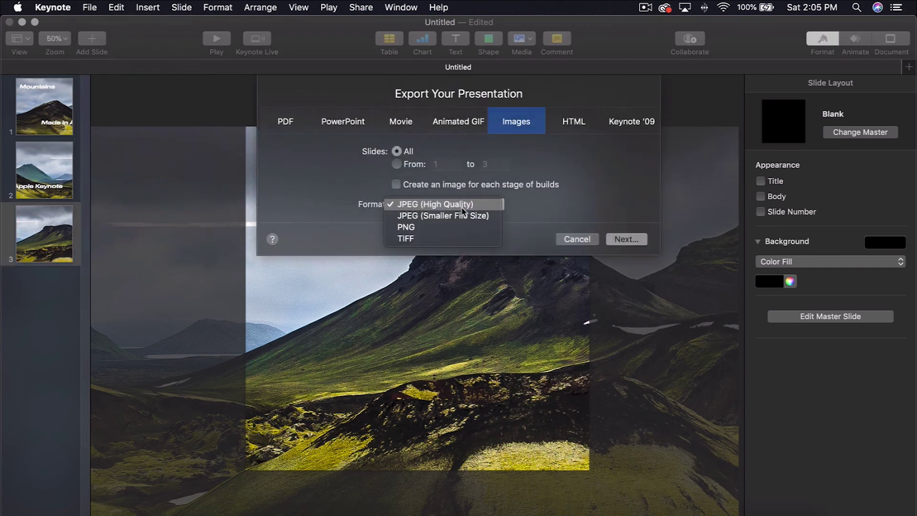
pyautogui.click(463, 209)
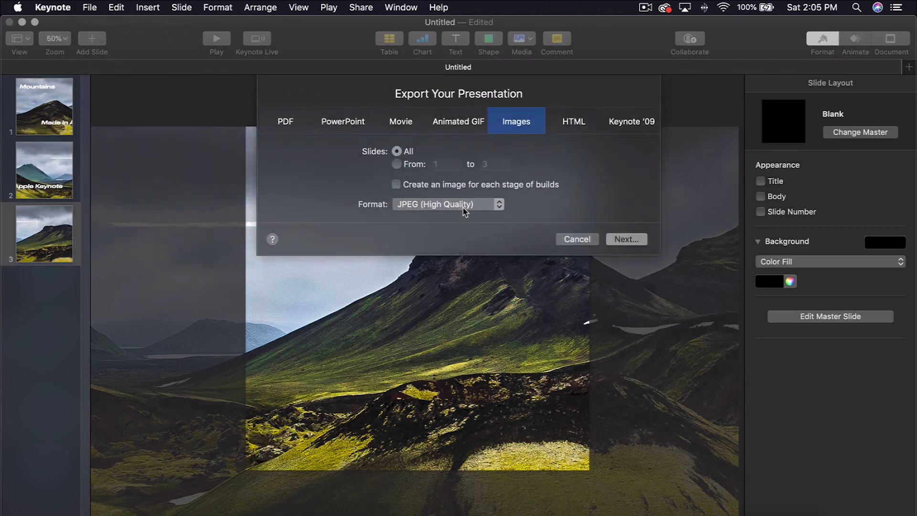
pyautogui.click(626, 239)
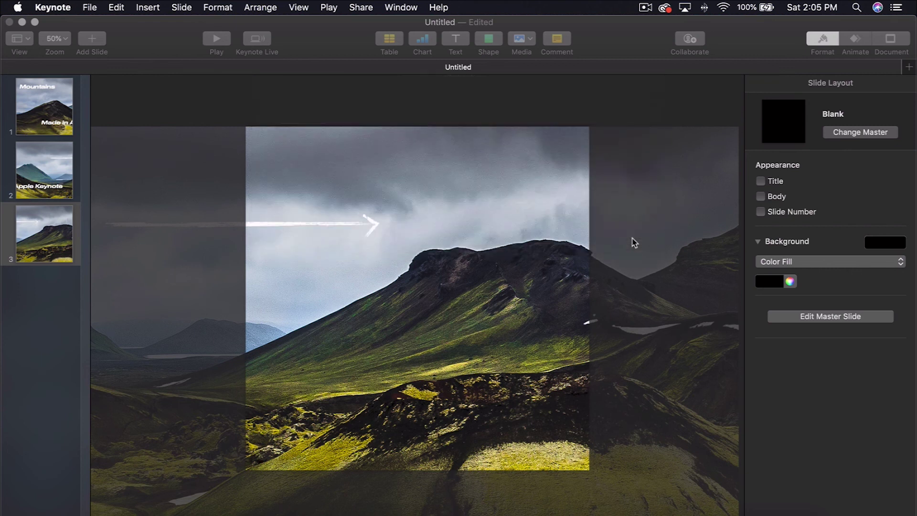
pyautogui.write('Mountains')
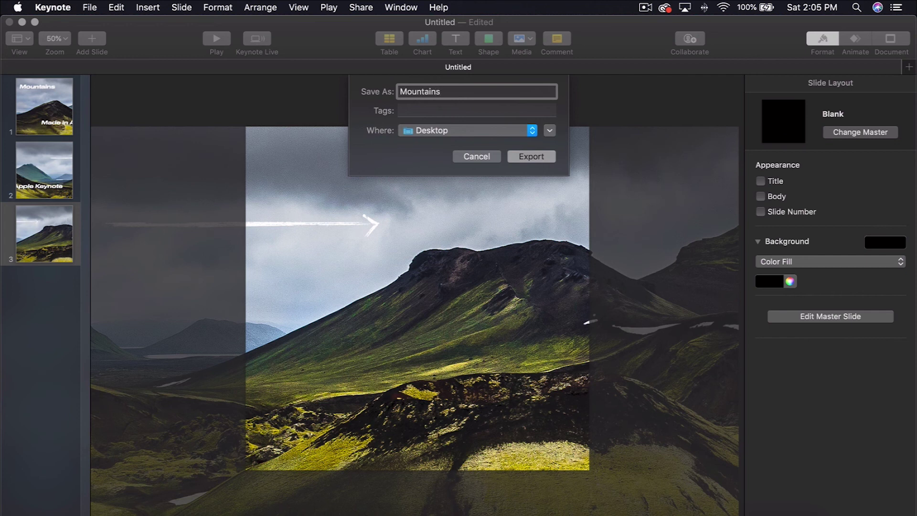
pyautogui.press('Return')
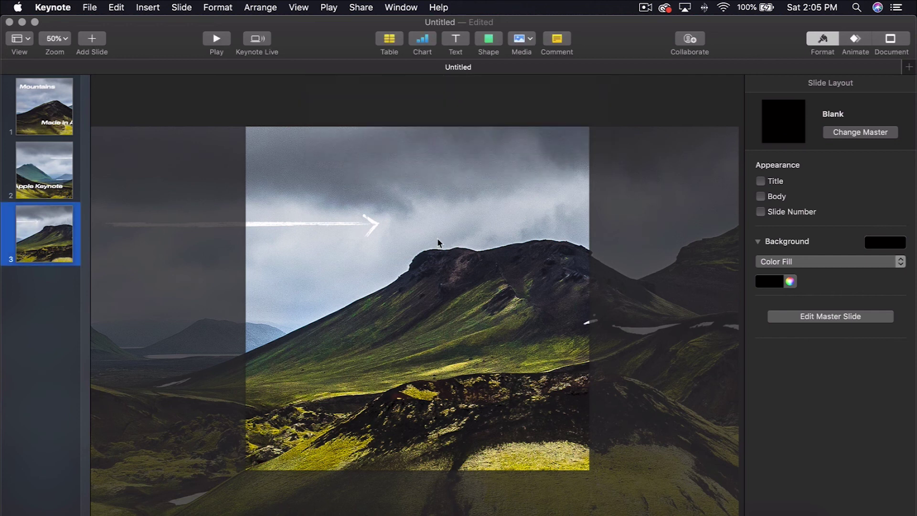
pyautogui.press('cmd+h')
# Open the desktop Mountains folder, select Mountains.001–003.jpeg, and glance at their Share options
pyautogui.doubleClick(866, 47)
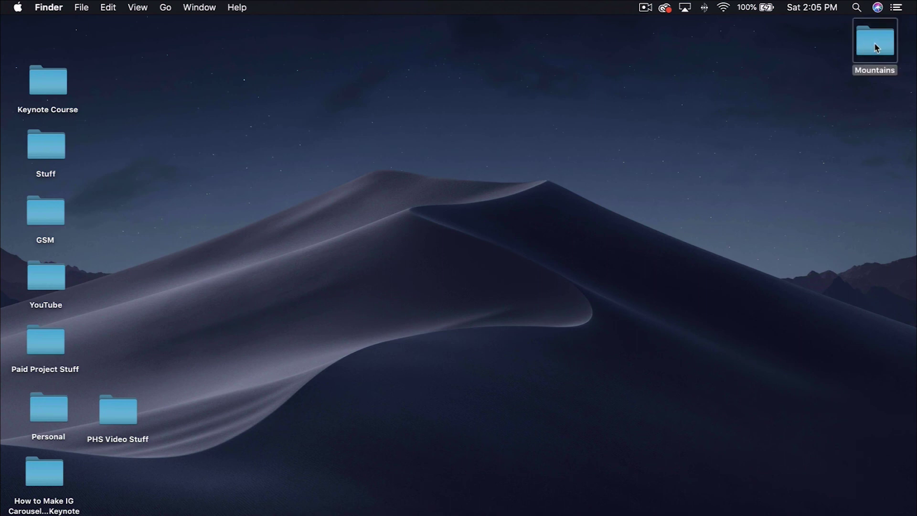
pyautogui.moveTo(558, 136); pyautogui.dragTo(333, 135)
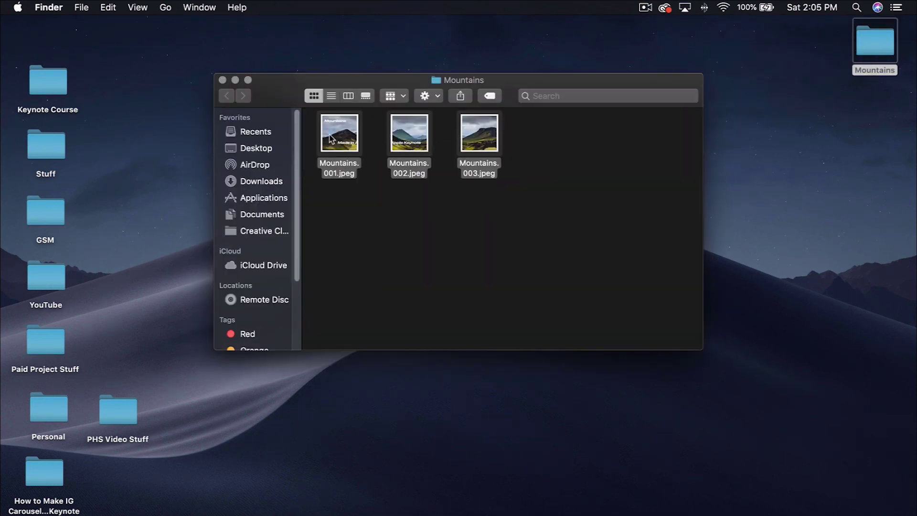
pyautogui.rightClick(333, 136)
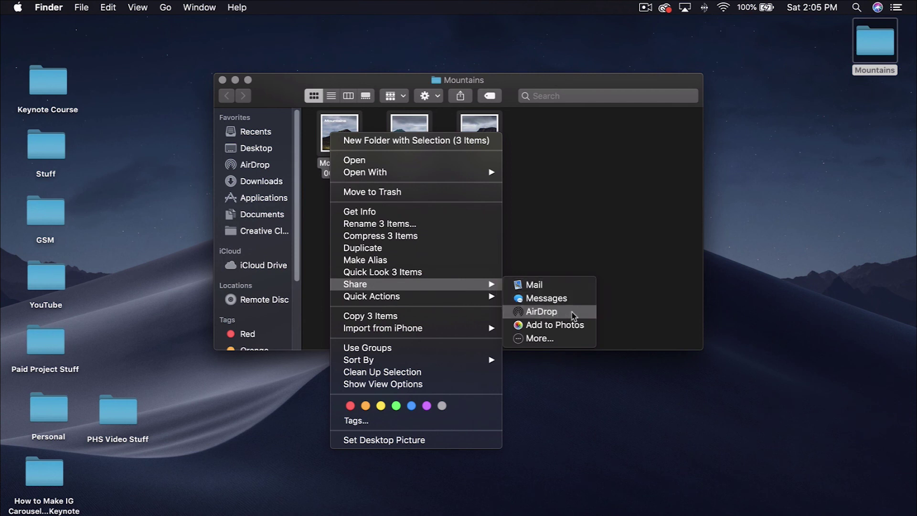
pyautogui.press('Escape')
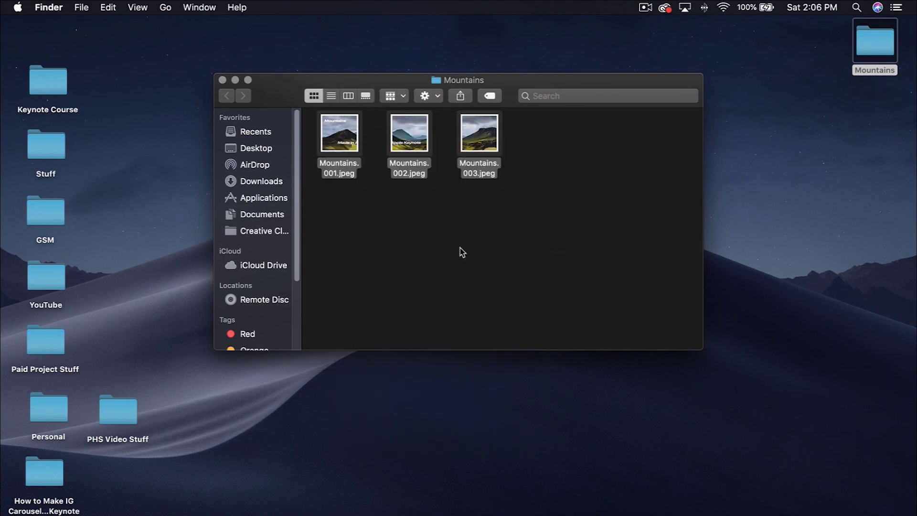